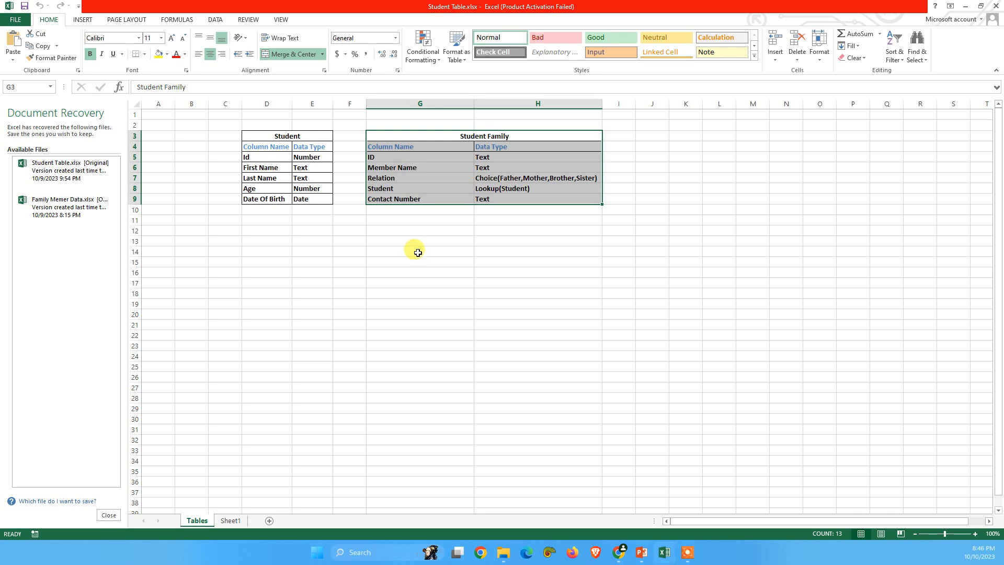
Step: Review the column names and data types of the Student Family table, row by row from ID to Contact Number
click(417, 253)
drag(392, 147, 398, 199)
drag(492, 146, 513, 195)
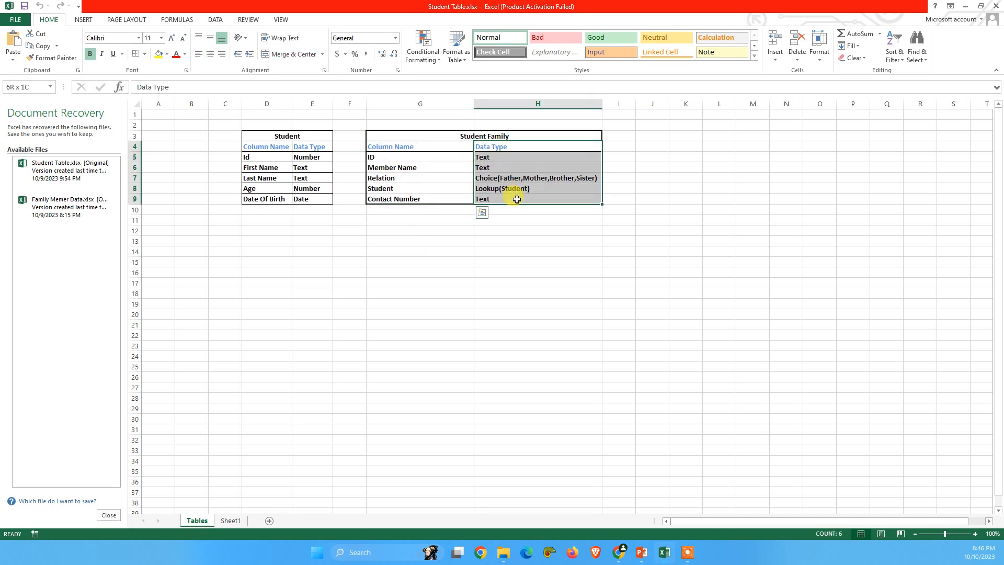
click(397, 163)
drag(396, 158, 496, 160)
drag(408, 167, 492, 169)
drag(418, 177, 529, 181)
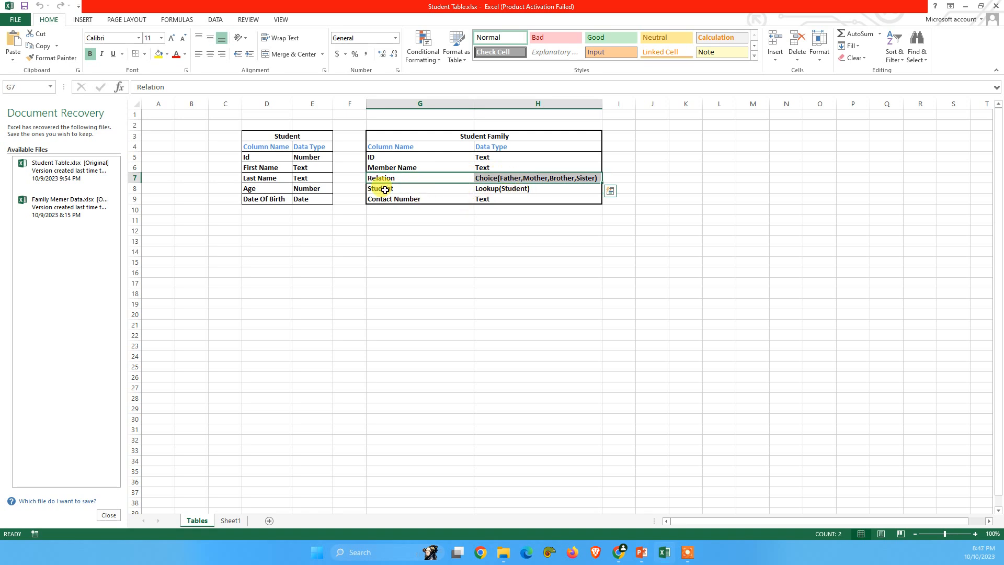
drag(385, 189, 509, 189)
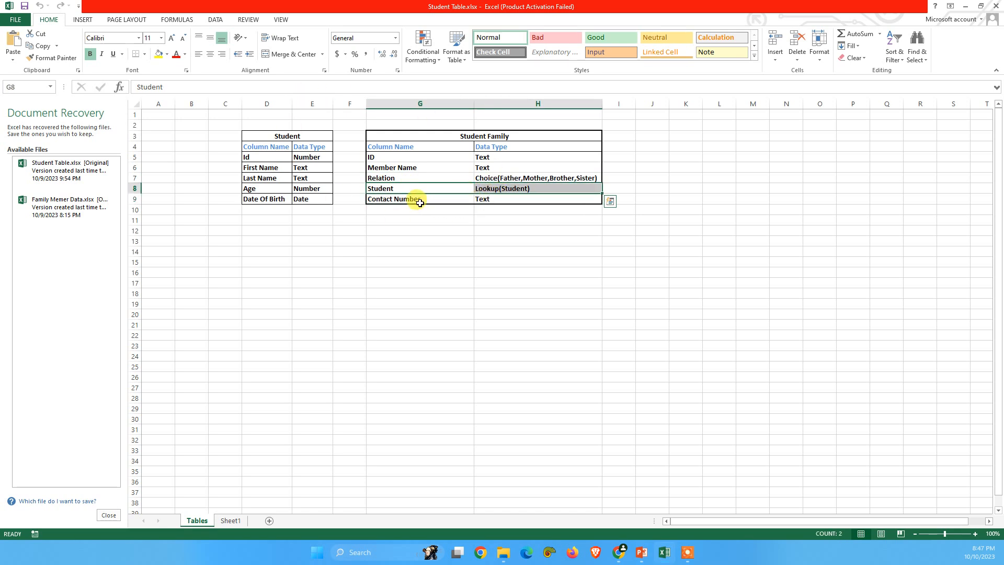
drag(415, 203, 484, 199)
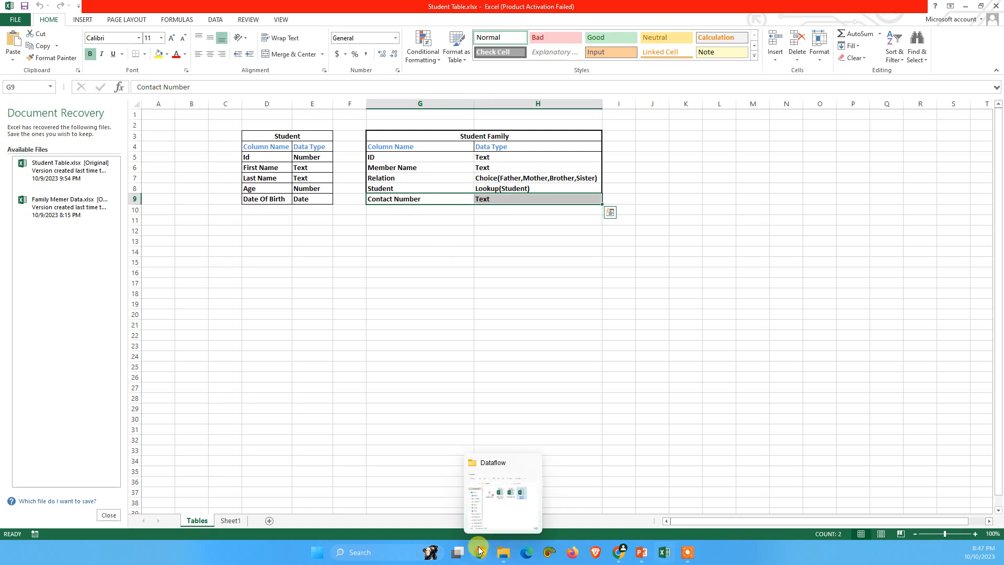
Step: Switch to Power Apps, list the Student Family table's columns filtered by "voxt", and inspect the Student lookup column's related table
click(616, 555)
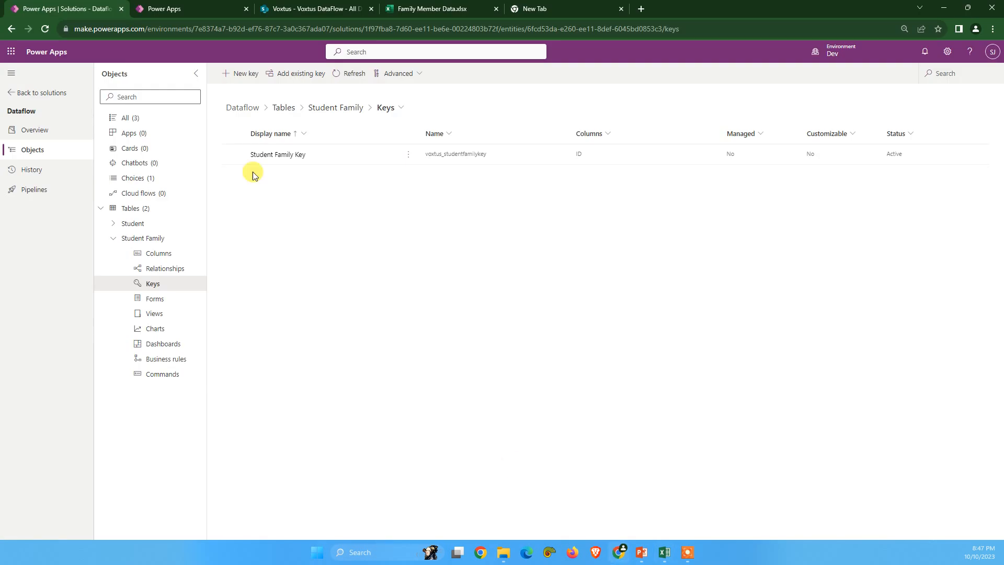
click(320, 108)
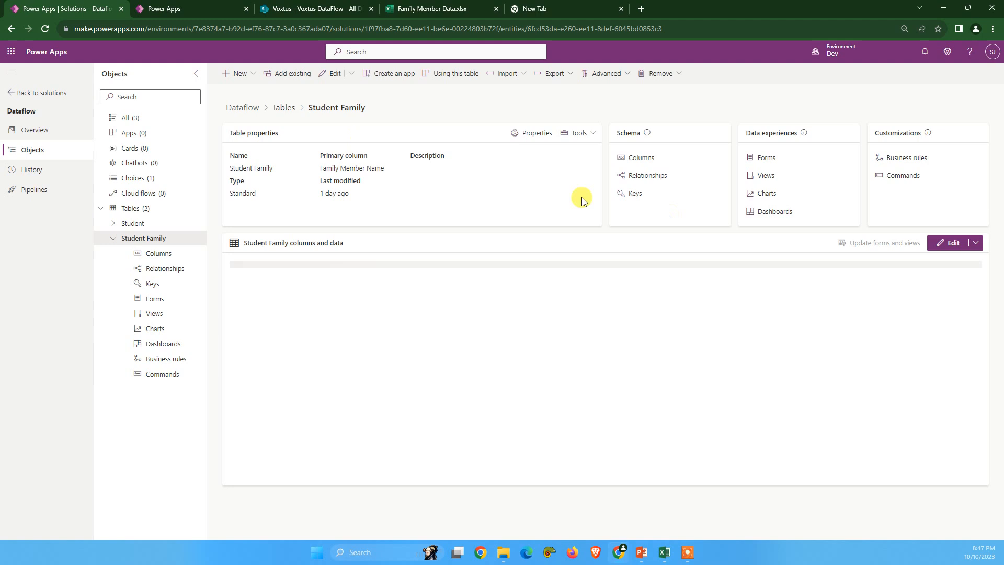
click(693, 163)
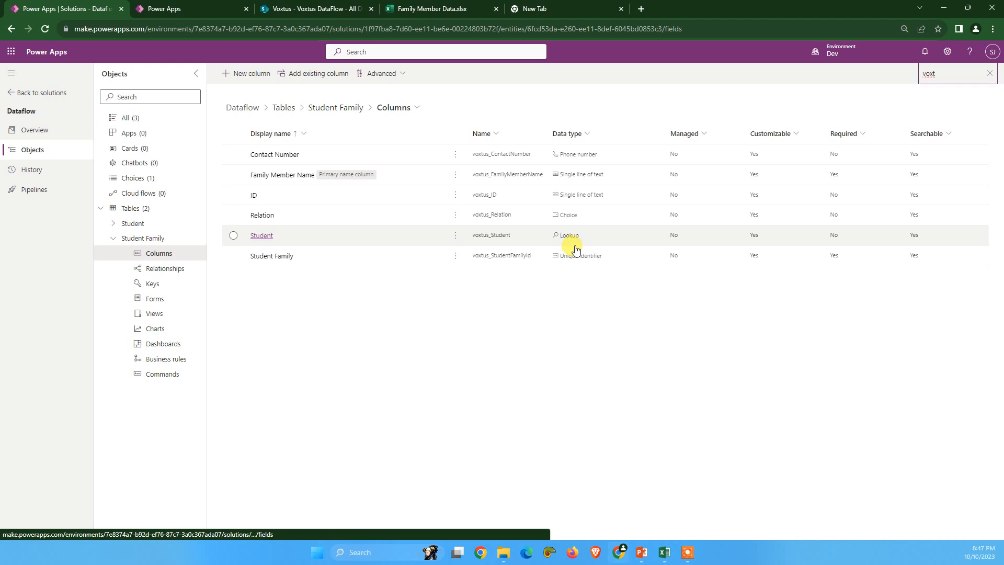
click(675, 215)
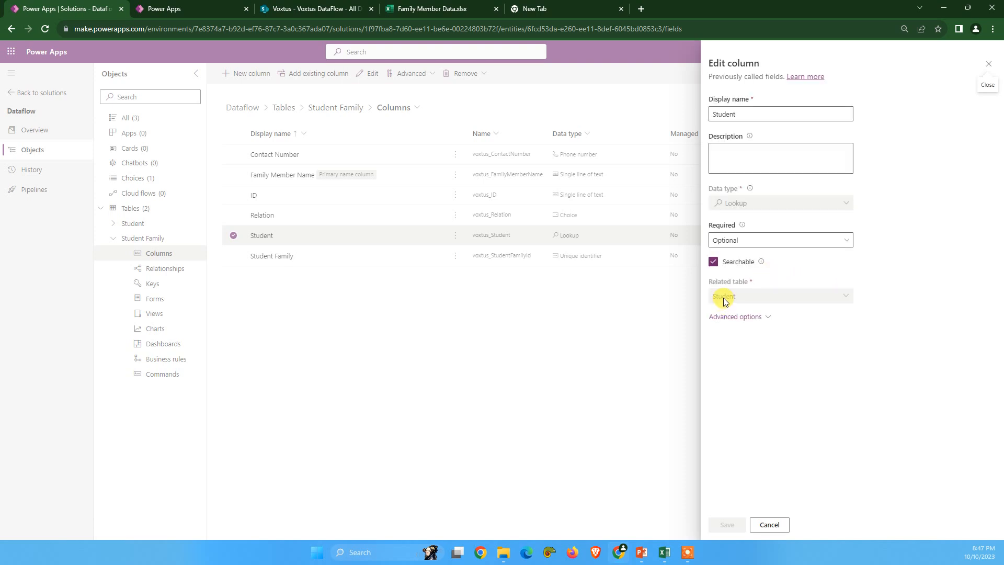
click(776, 524)
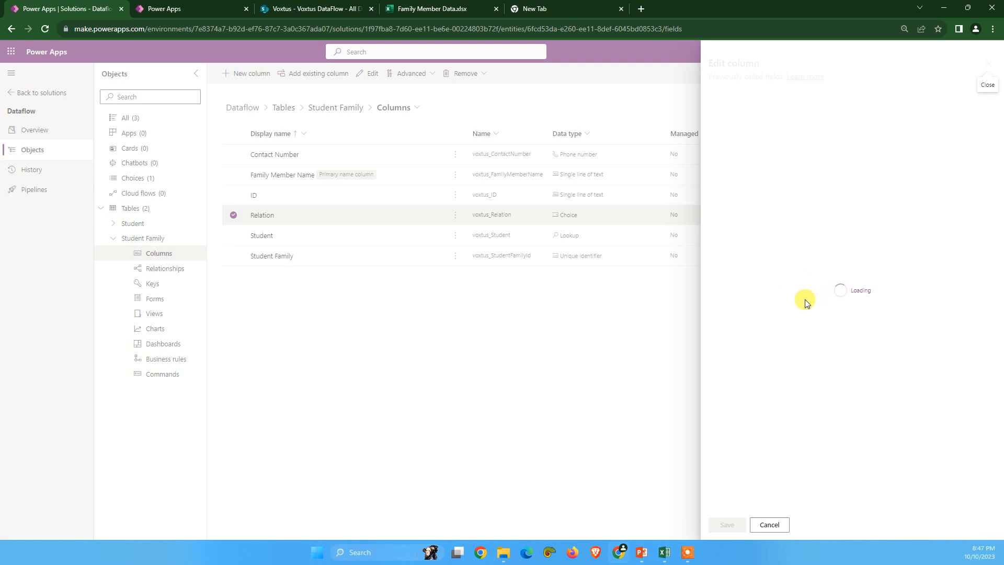
Step: Inspect the choice labels and values behind the Relation column, then recheck the Student lookup column without saving changes
scroll(769, 384, down, 1)
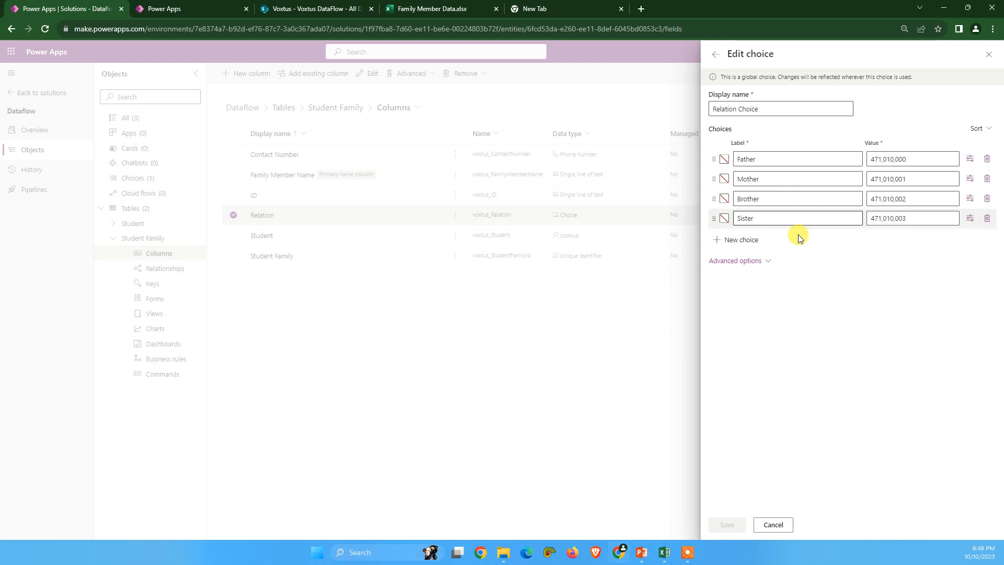
click(779, 527)
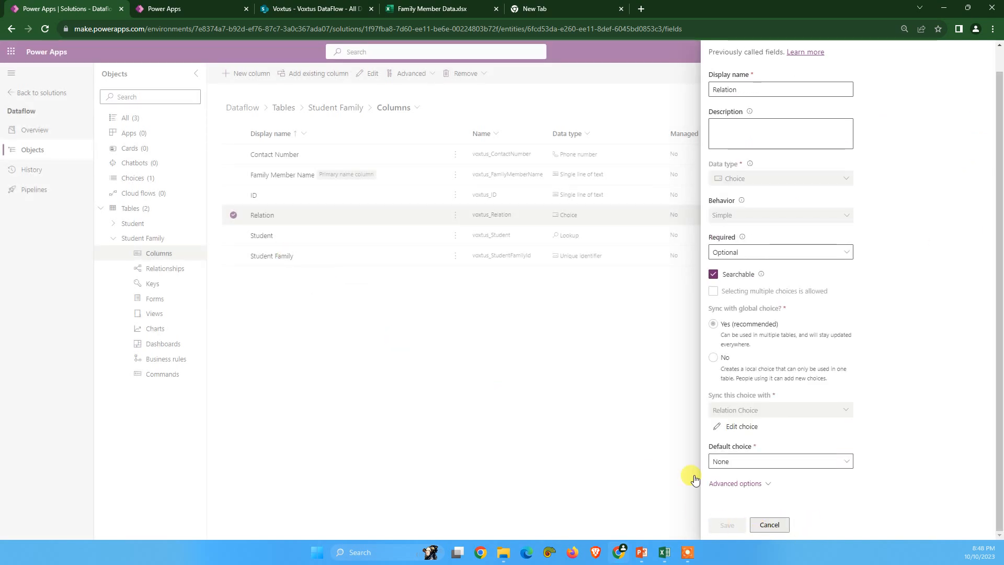
click(769, 525)
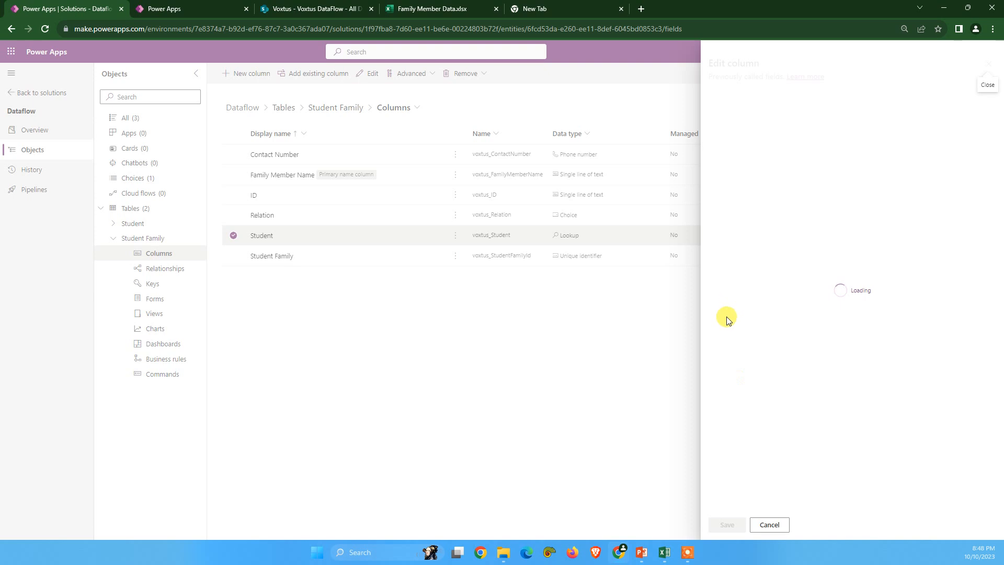
click(769, 527)
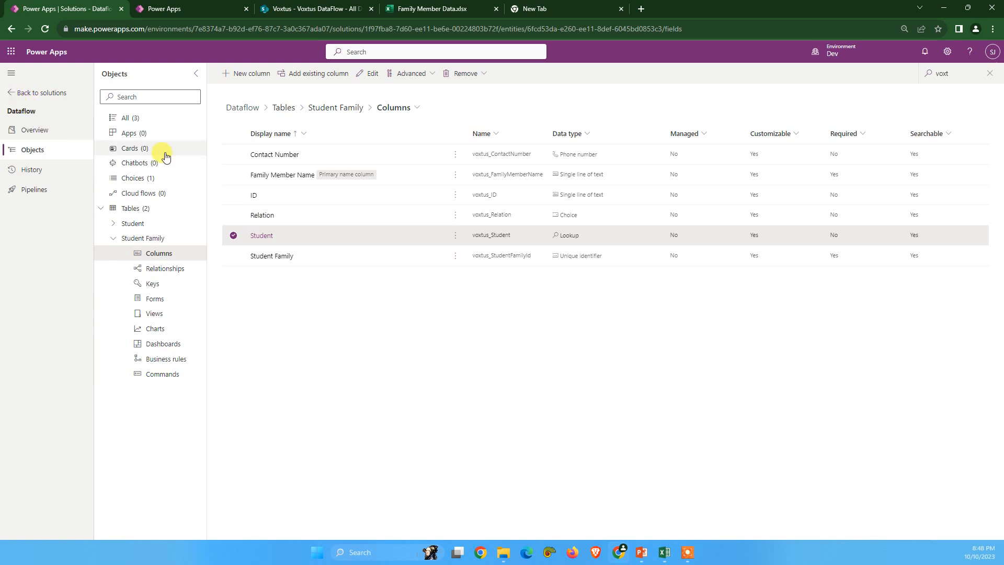
Step: Open the Student table's keys in the Dataflow solution and examine which column the Student Key ID key uses
click(323, 107)
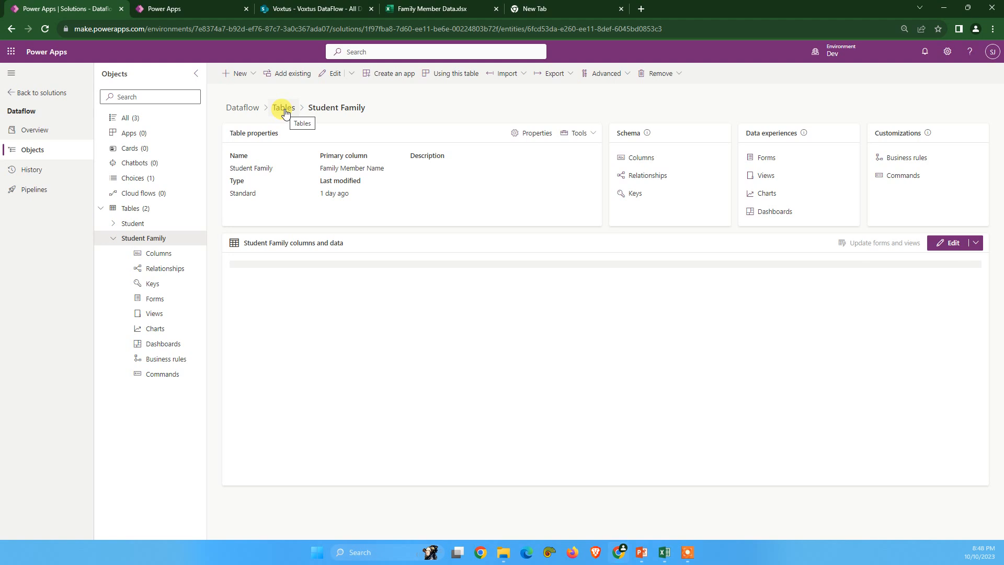
click(284, 107)
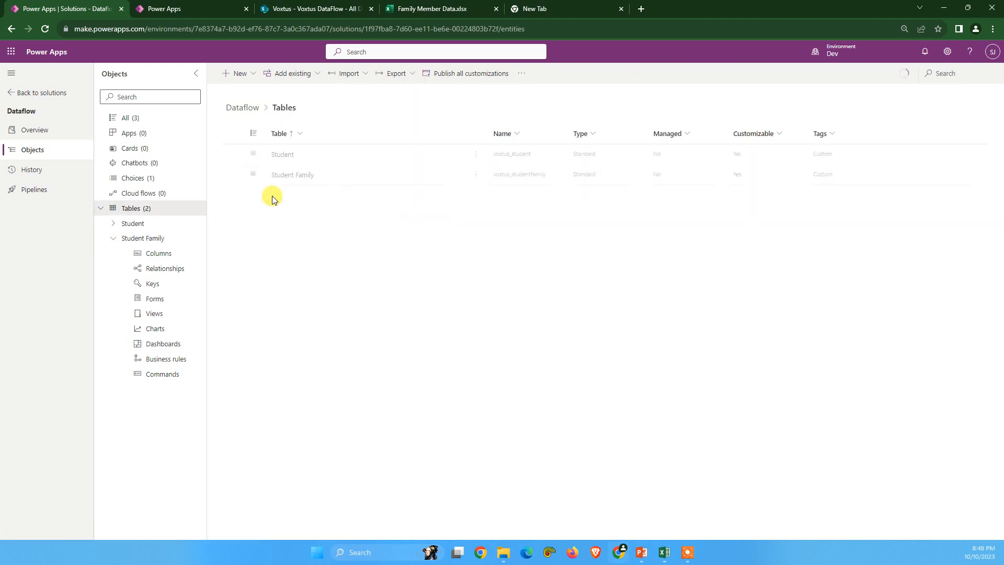
click(112, 224)
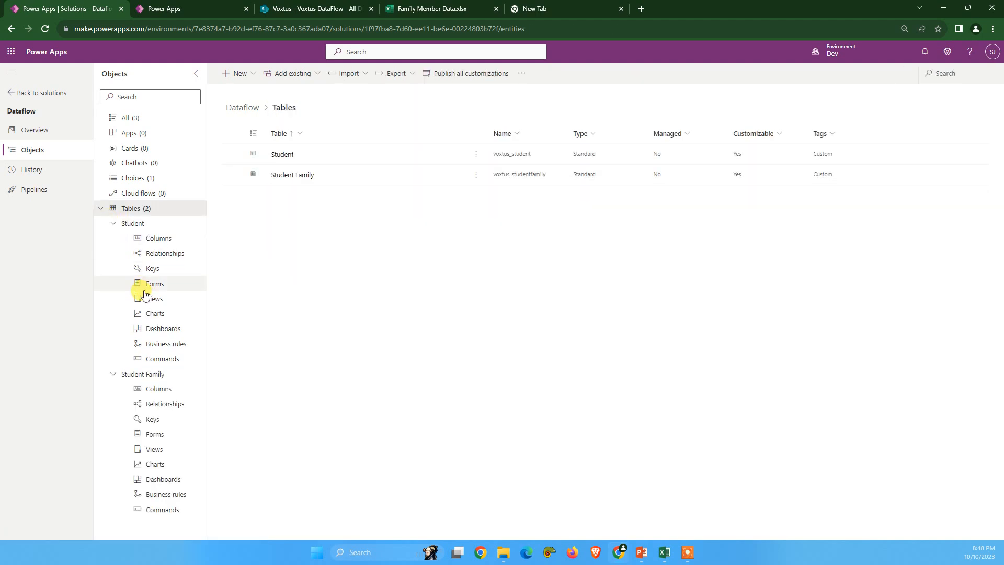
click(148, 269)
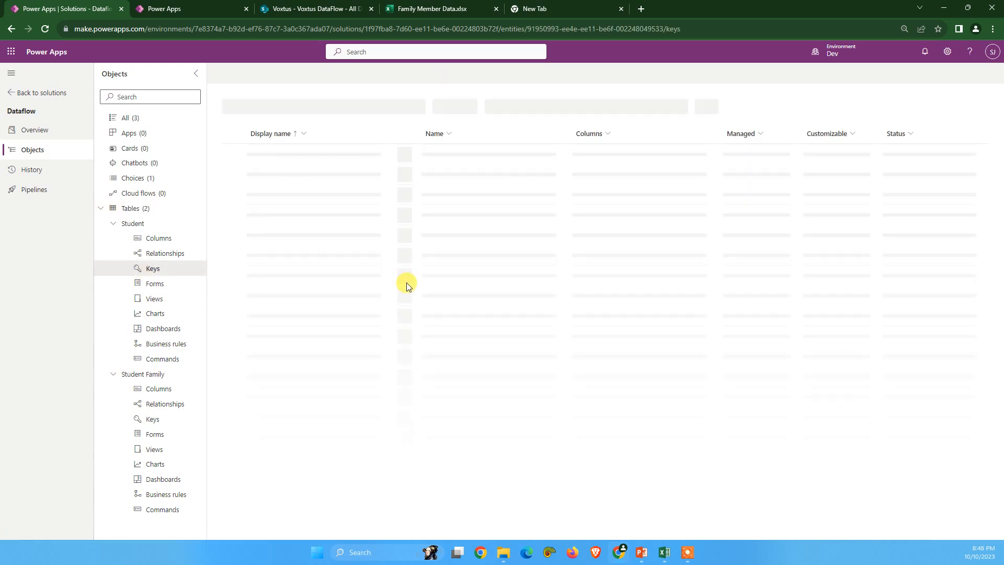
click(264, 154)
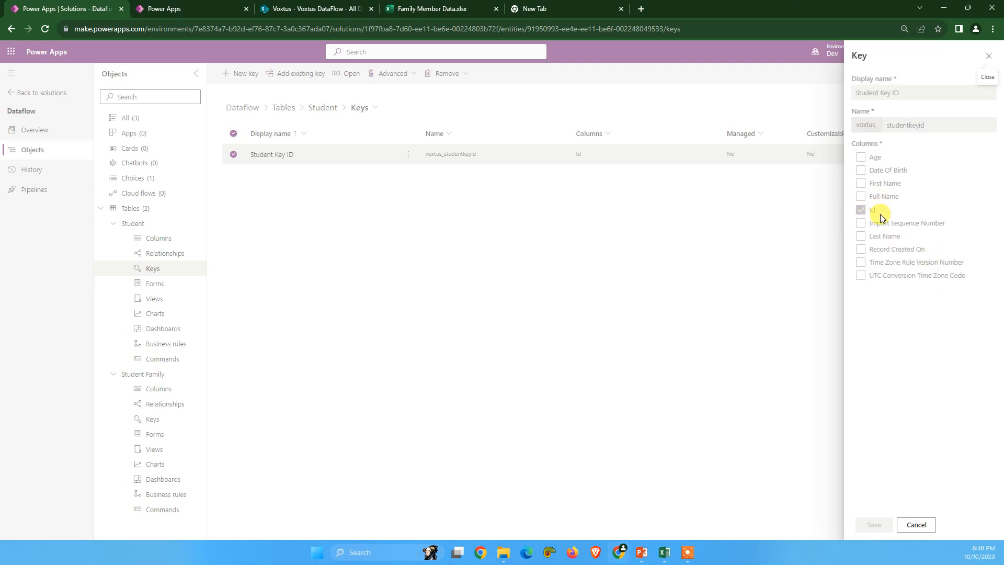
click(861, 209)
click(861, 209)
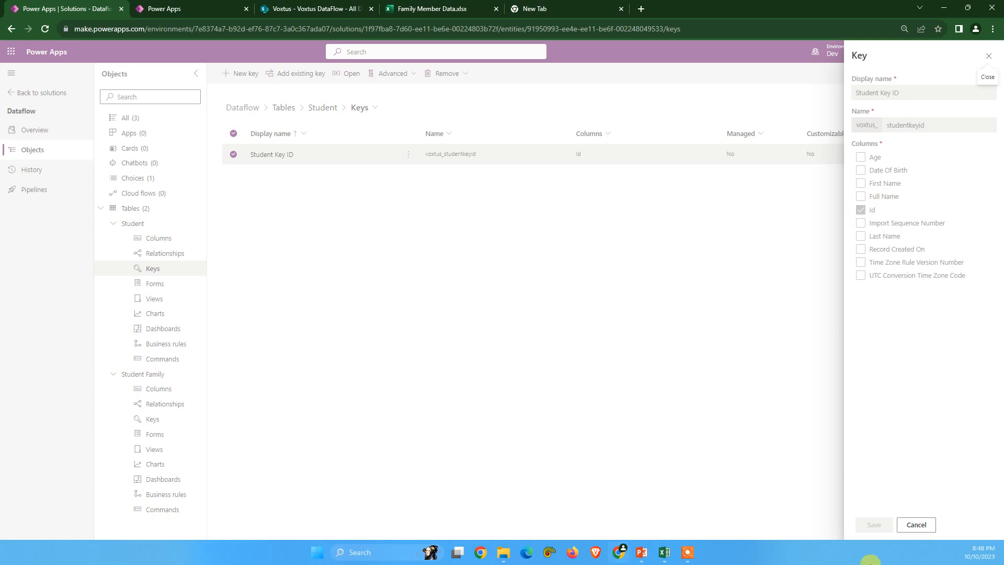
click(919, 527)
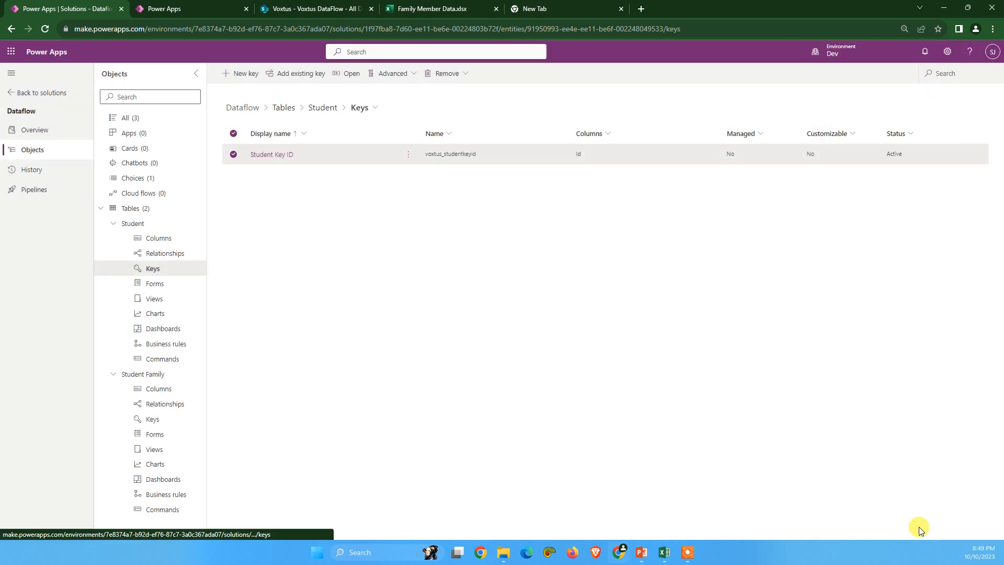
Step: Switch to the Family Member Data workbook in Excel for the web, look over its data and widen the Member Name column
click(295, 10)
click(413, 9)
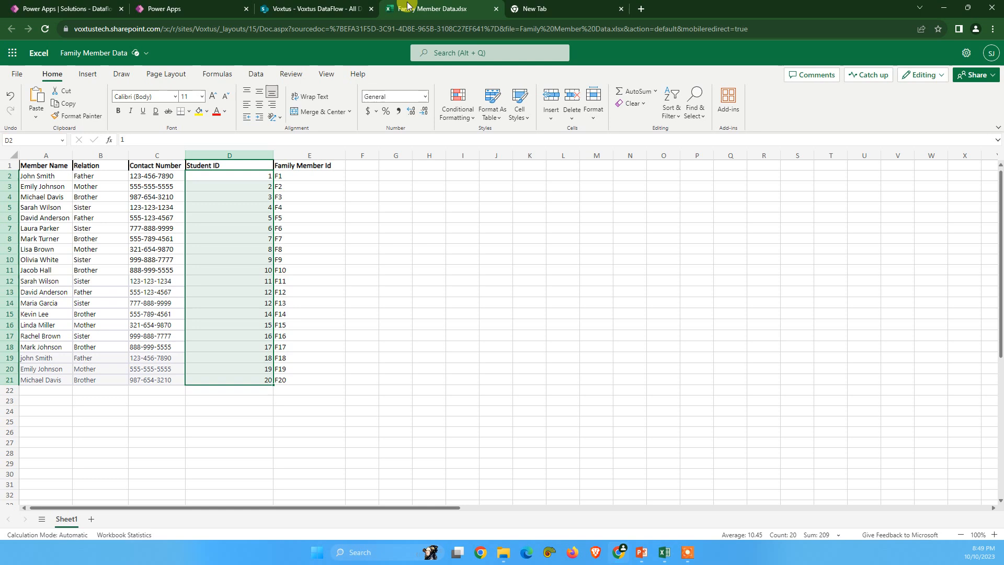
click(291, 236)
drag(36, 169, 327, 377)
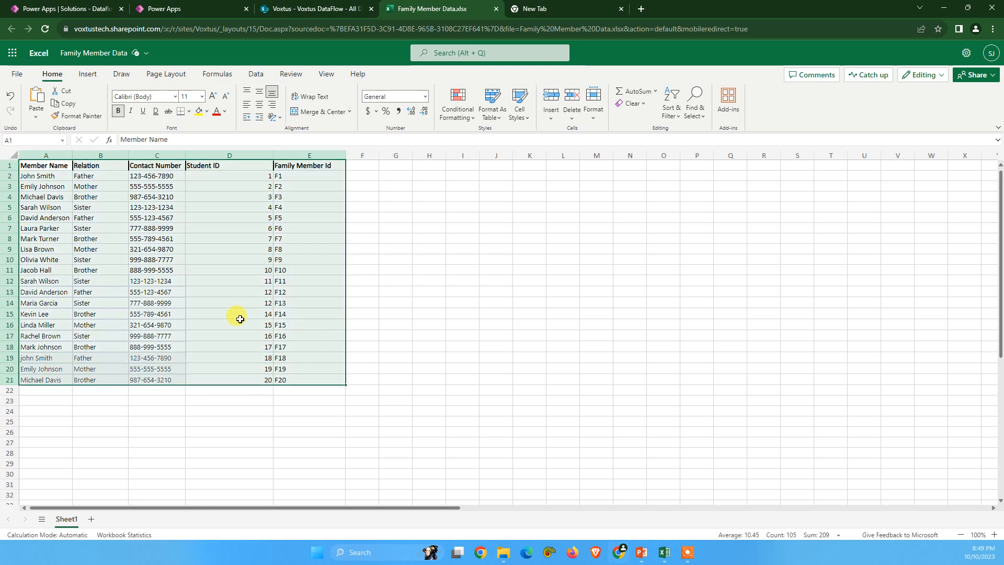
drag(72, 156, 114, 157)
click(41, 164)
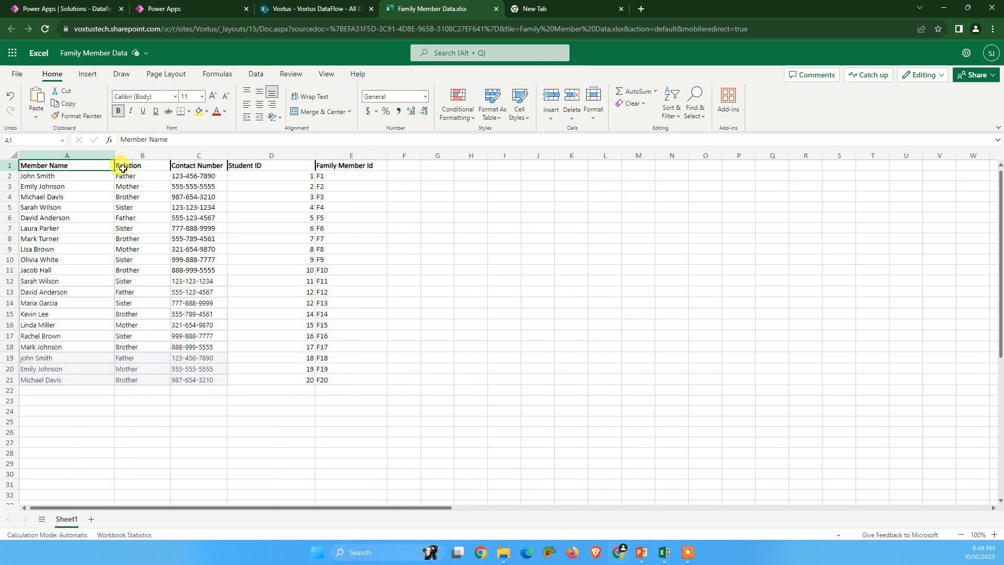
Step: Review the headers and data of the Relation, Contact Number, Student ID, Family Member Id and Member Name columns
click(125, 164)
click(201, 163)
click(241, 166)
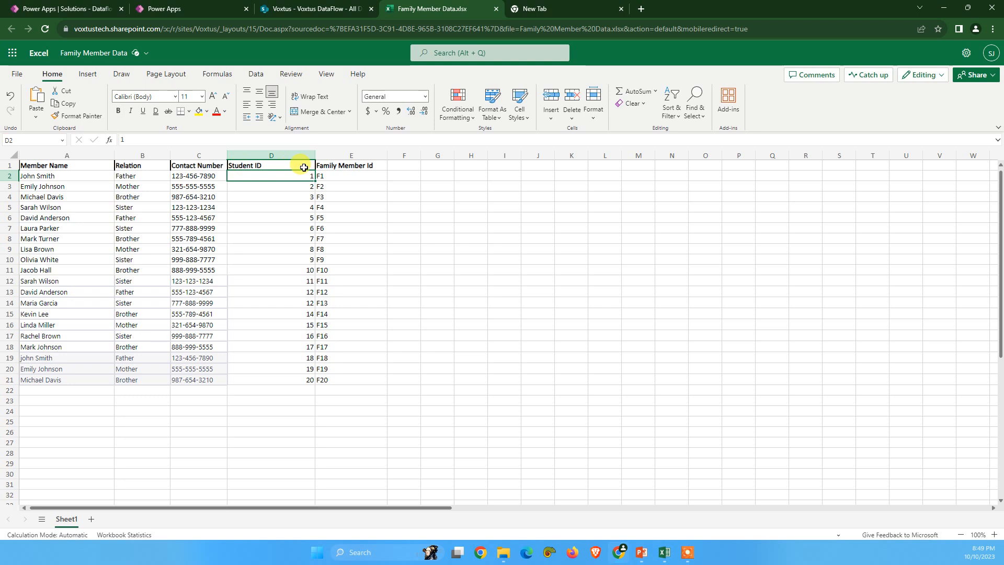
click(332, 165)
drag(329, 164, 345, 382)
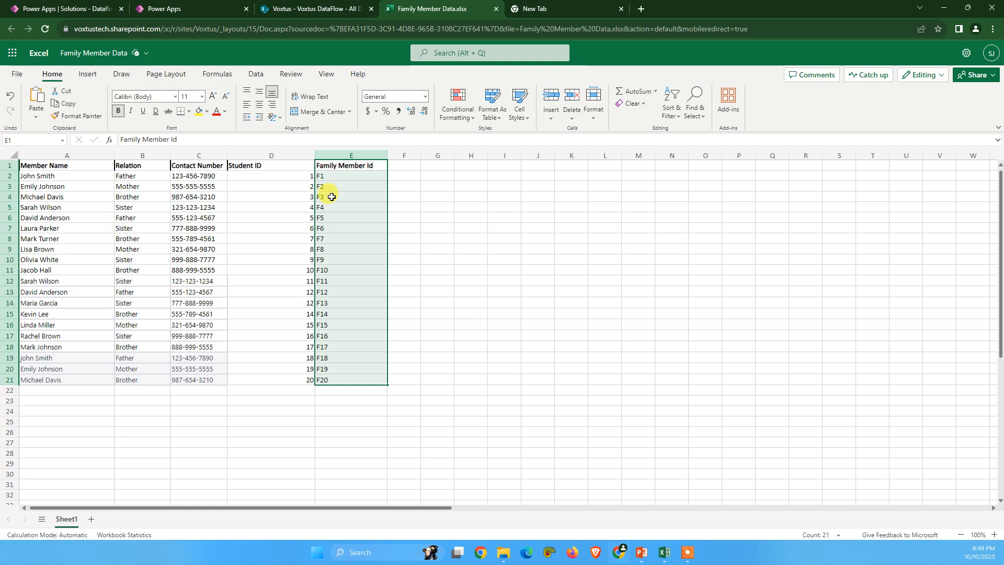
drag(244, 165, 288, 381)
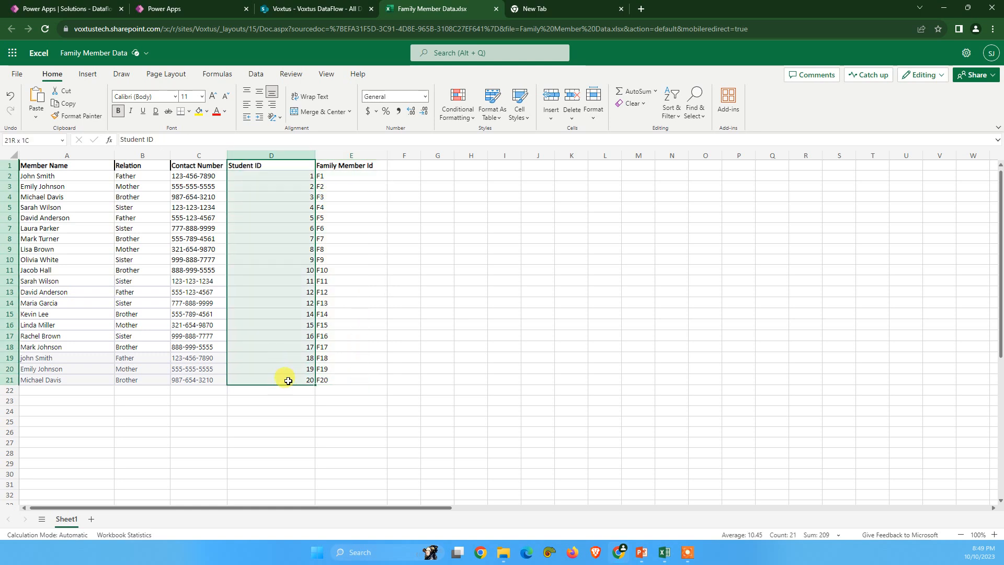
click(263, 205)
drag(260, 176, 288, 380)
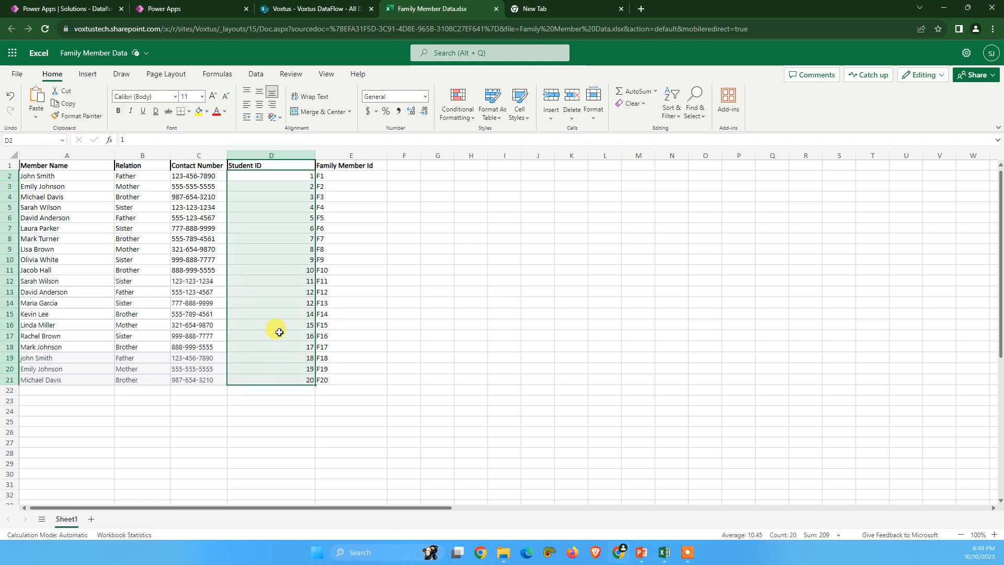
click(268, 165)
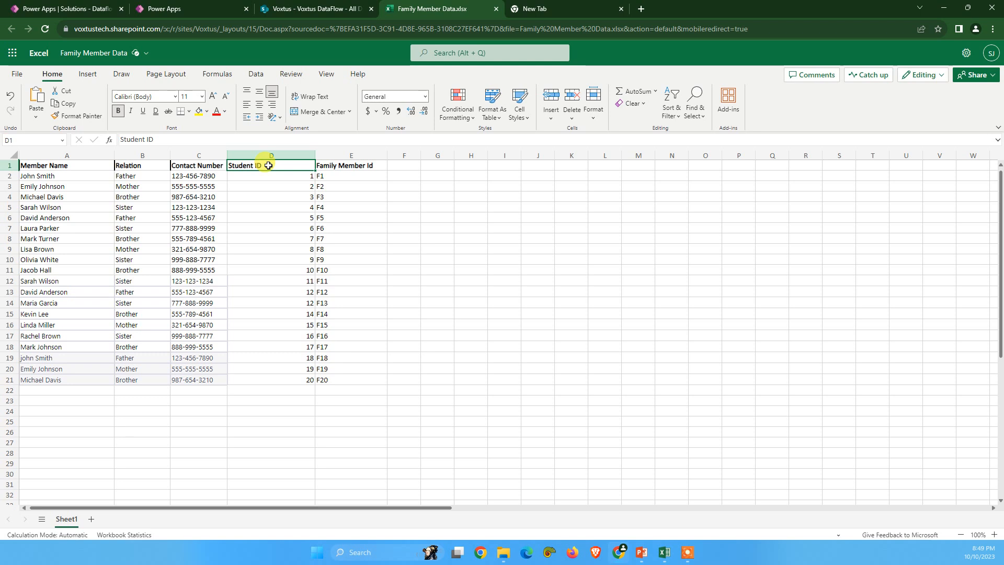
drag(184, 165, 190, 359)
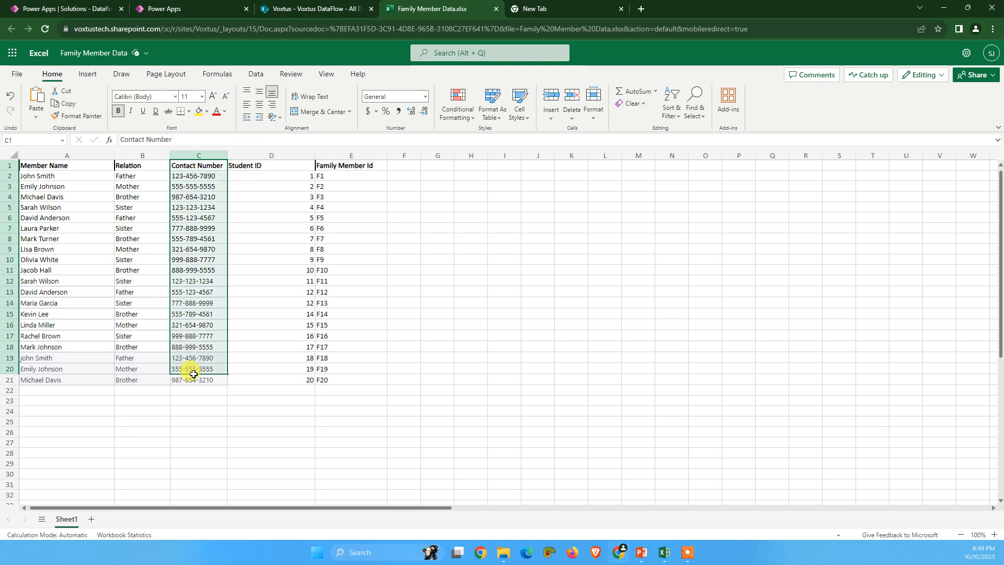
drag(125, 165, 157, 381)
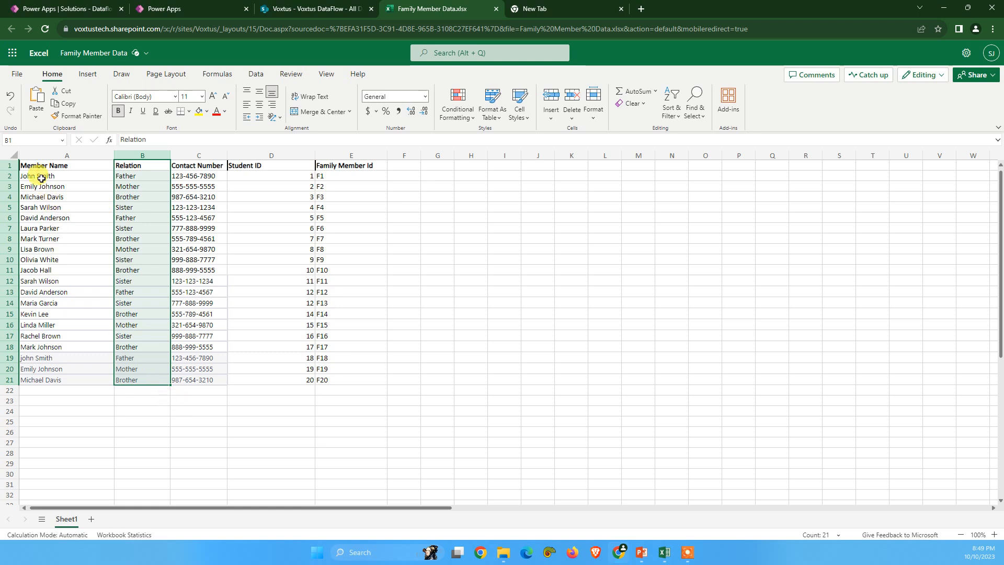
drag(38, 166, 66, 378)
click(210, 7)
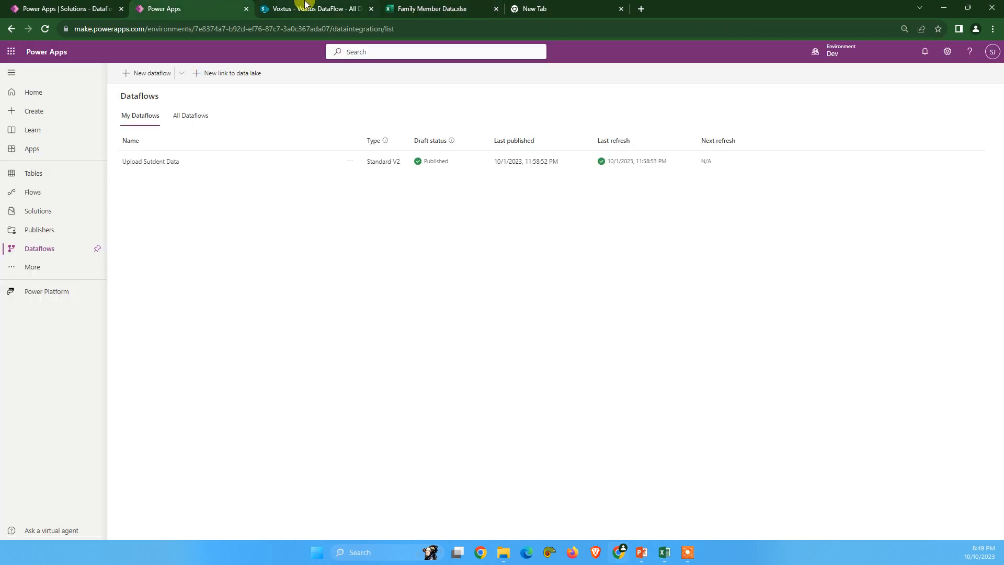
click(303, 7)
click(209, 6)
click(99, 7)
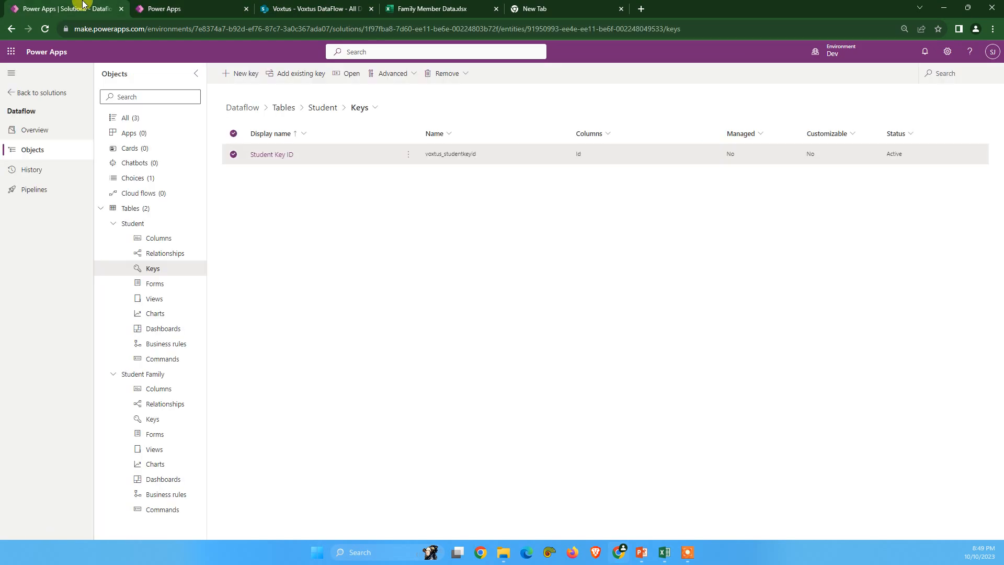
Step: Switch to the Dataflows page and create a new dataflow named Family Member Dataflow
click(168, 6)
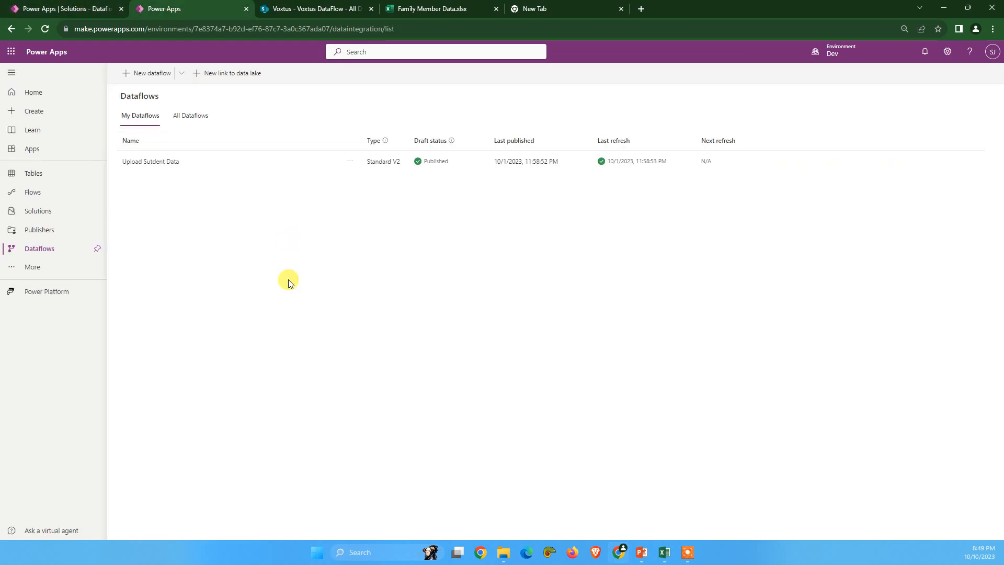
click(156, 74)
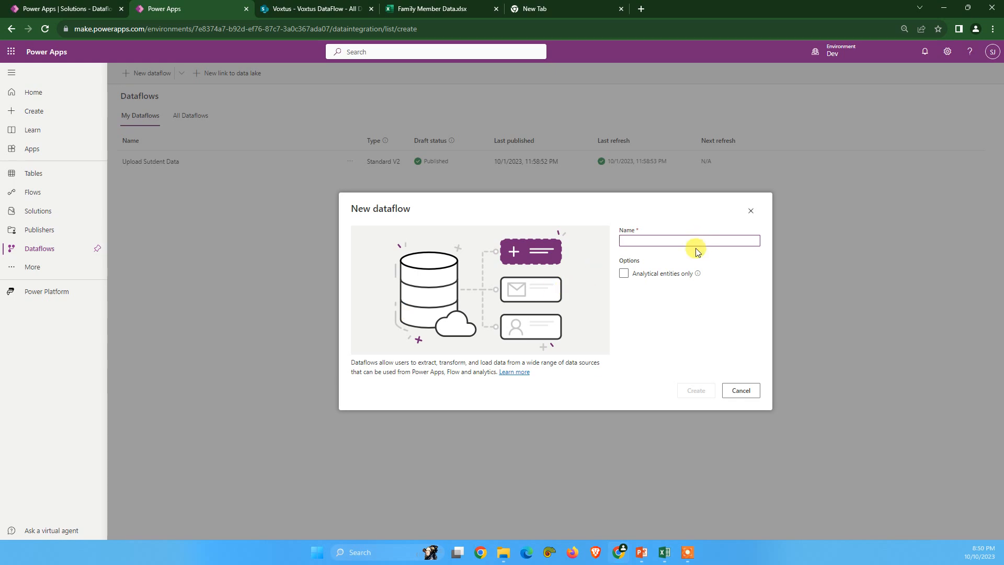
text(Fmi)
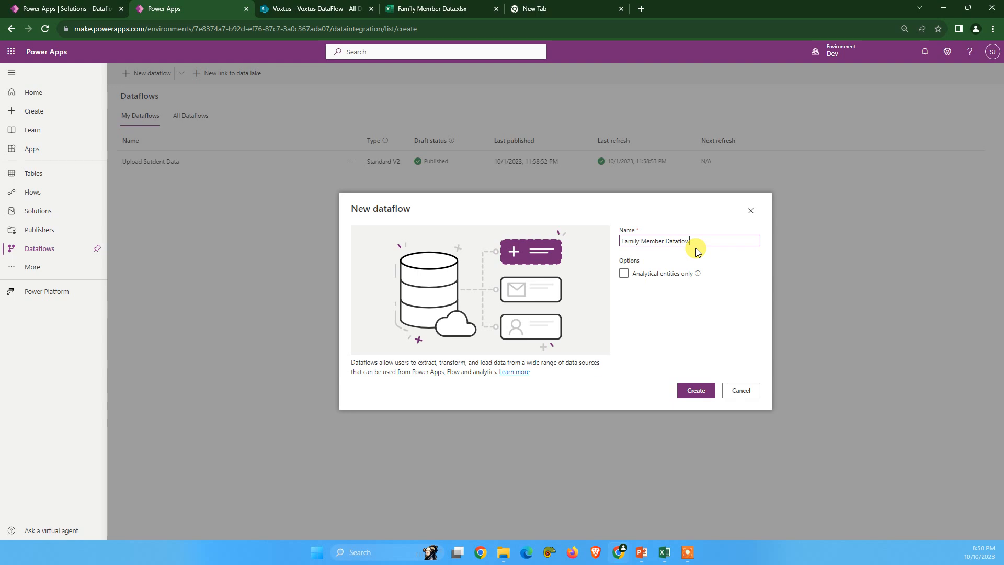
click(681, 391)
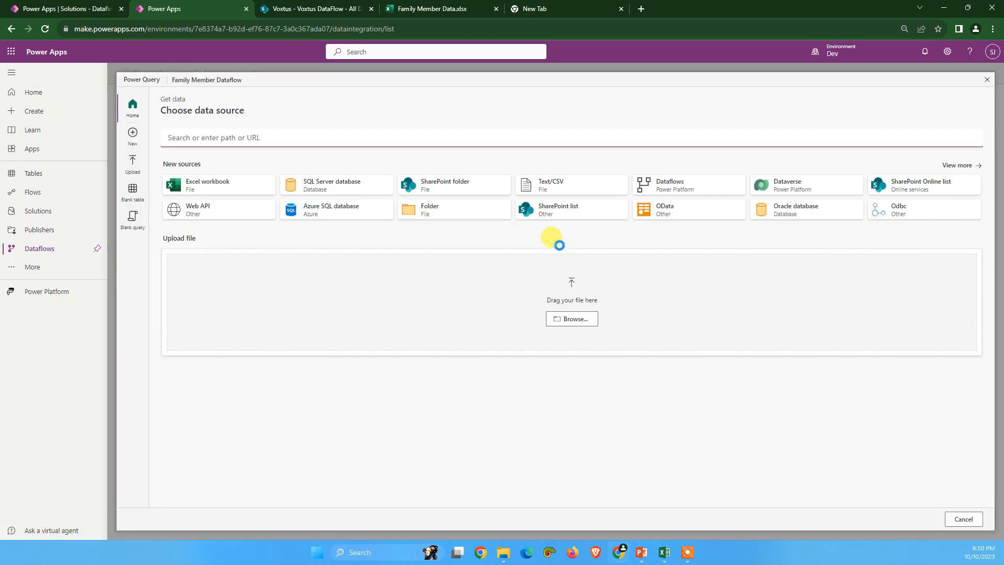
click(450, 192)
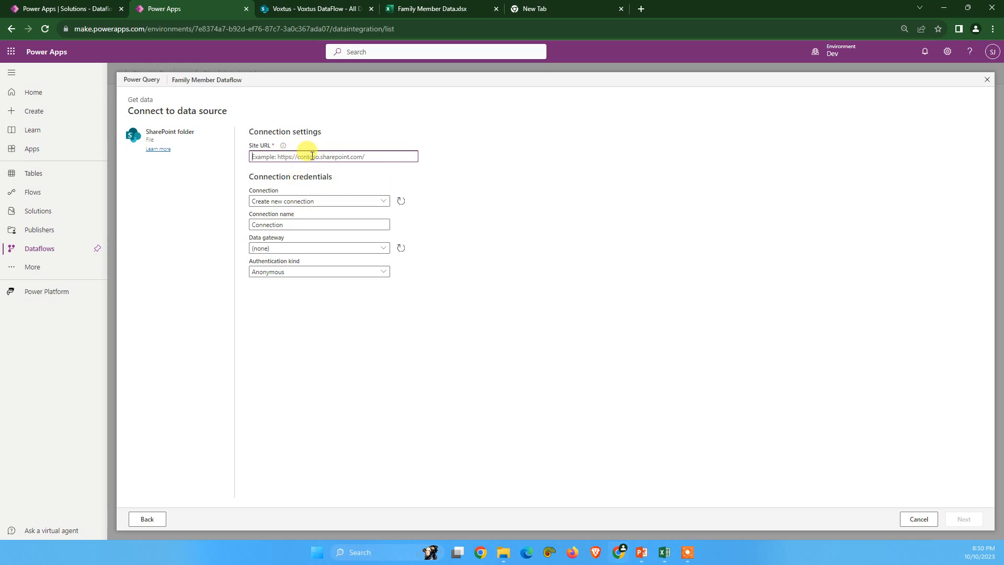
click(328, 8)
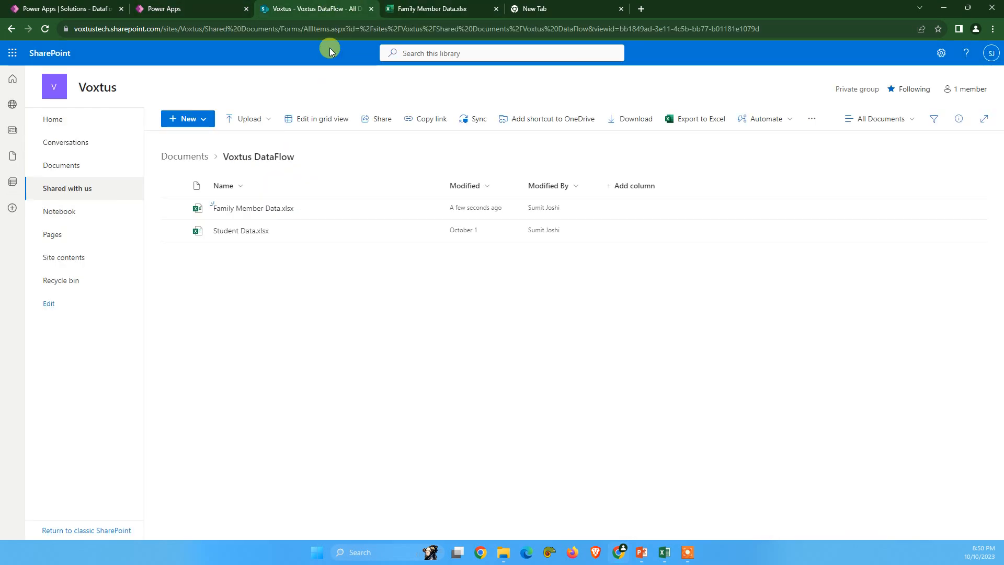
click(257, 32)
click(298, 29)
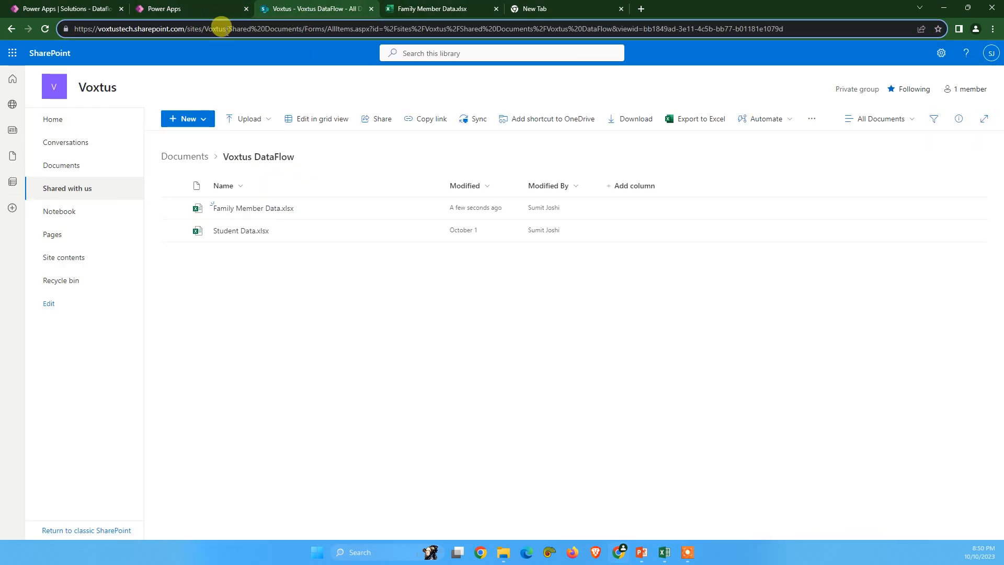
drag(226, 28, 75, 29)
key(ctrl+c)
click(164, 8)
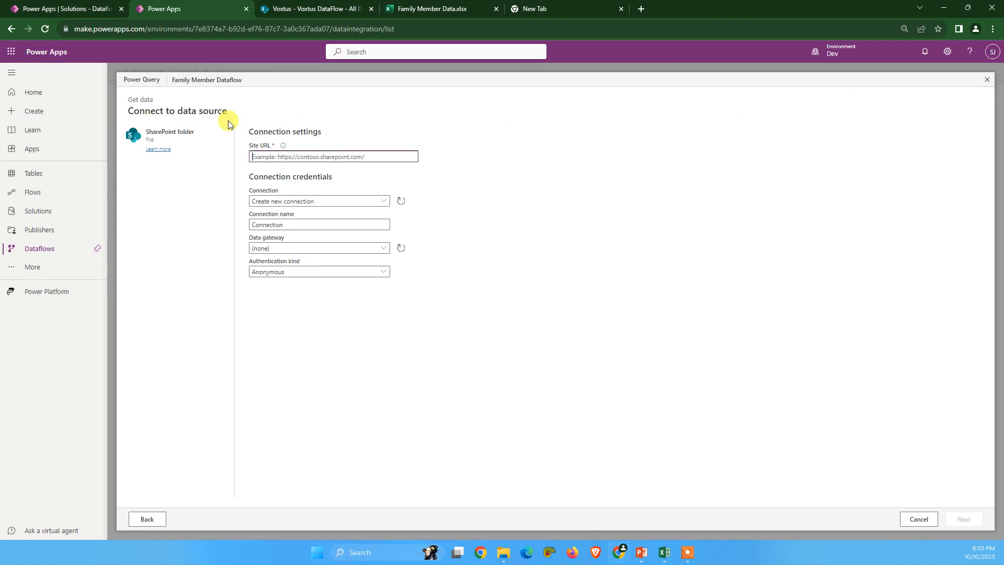
key(ctrl+v)
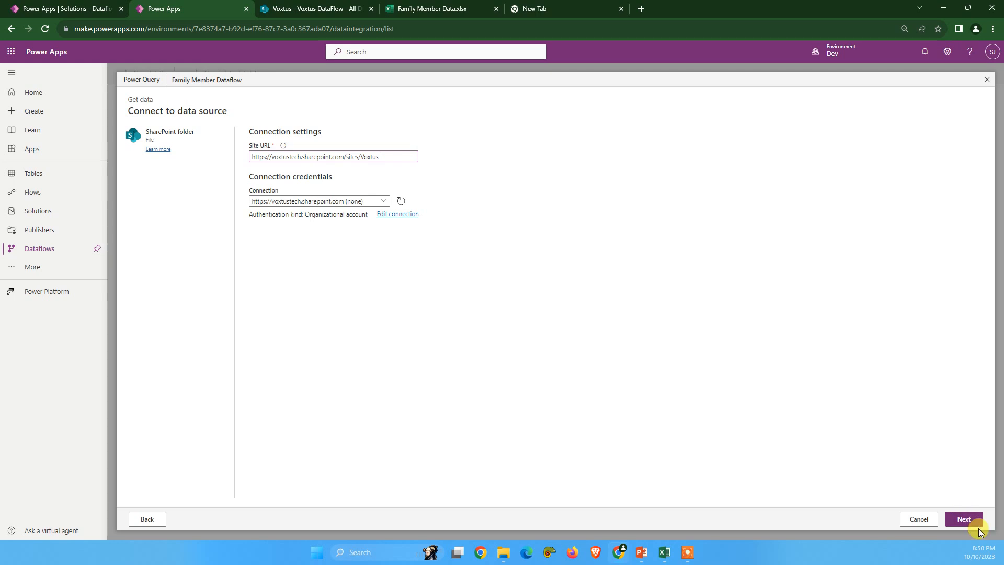
click(965, 519)
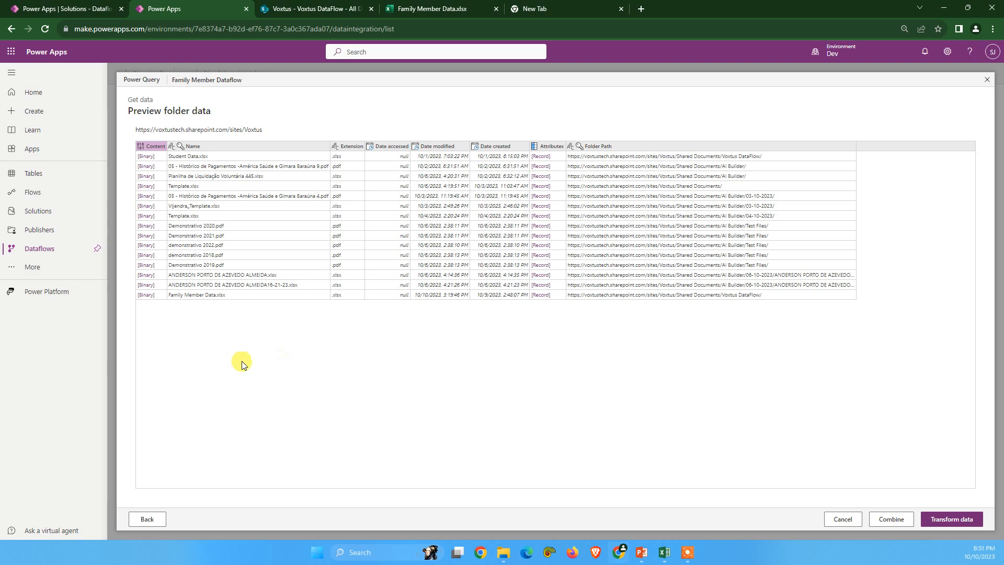
Step: Check the folder path listed for Family Member Data.xlsx against the file's location in the SharePoint library
click(691, 297)
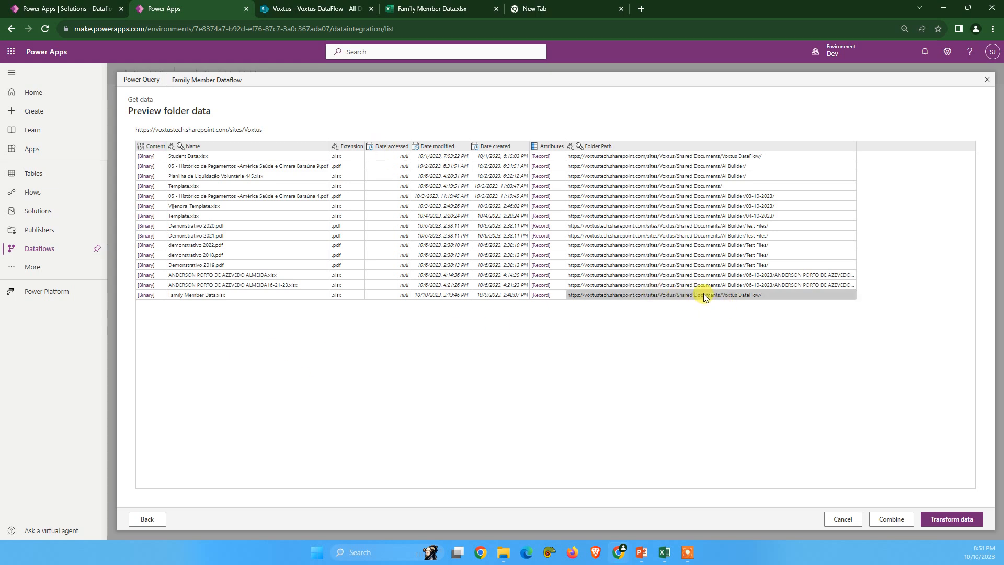
click(330, 9)
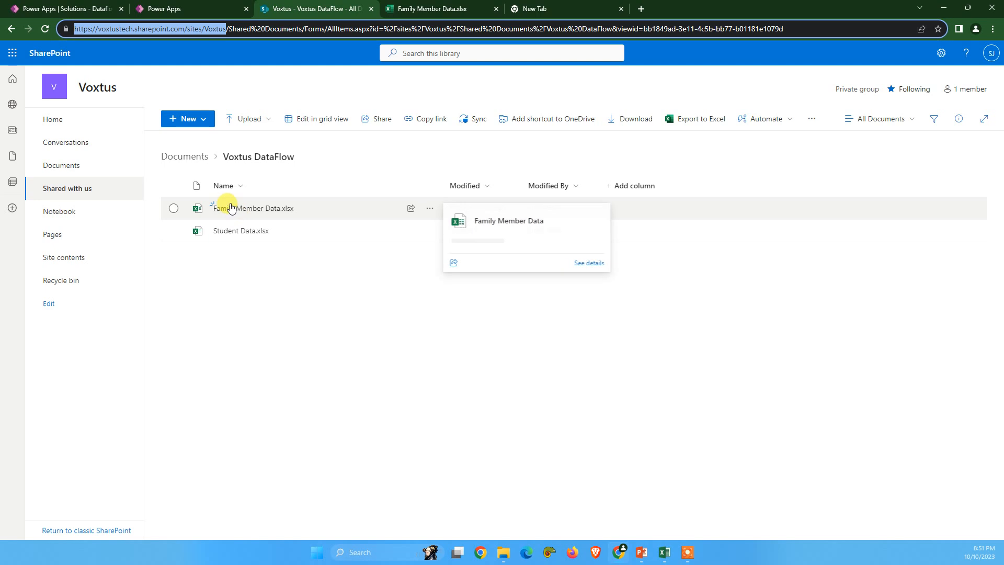
click(157, 9)
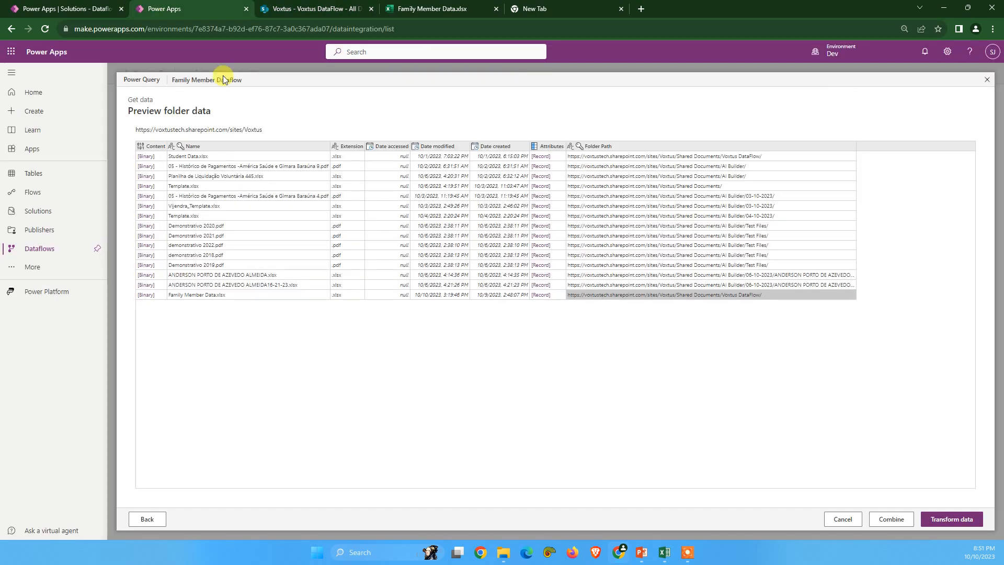
Step: Load the folder listing for transformation and drill through the Family Member Data.xlsx binary into its Sheet1 table
click(145, 296)
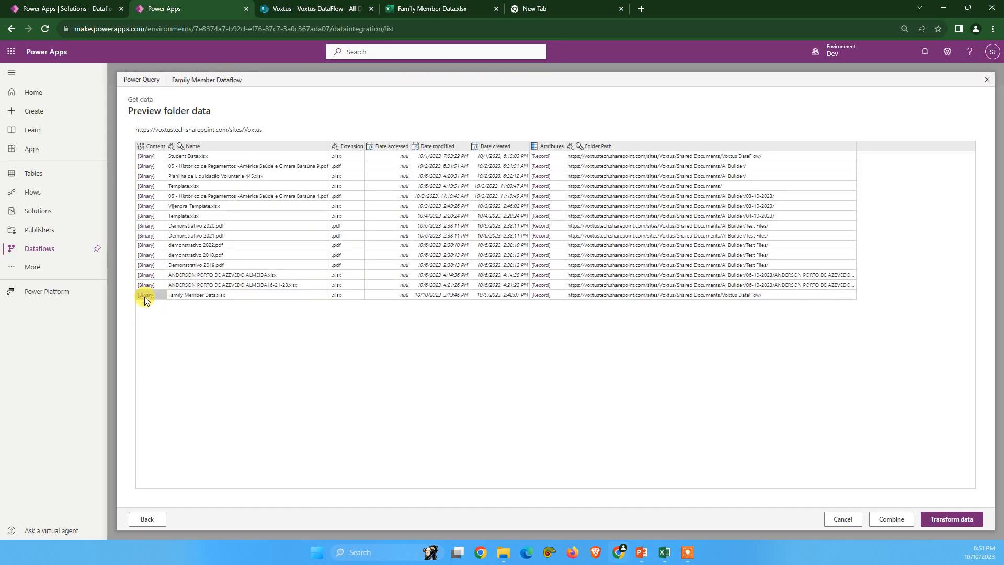
click(945, 519)
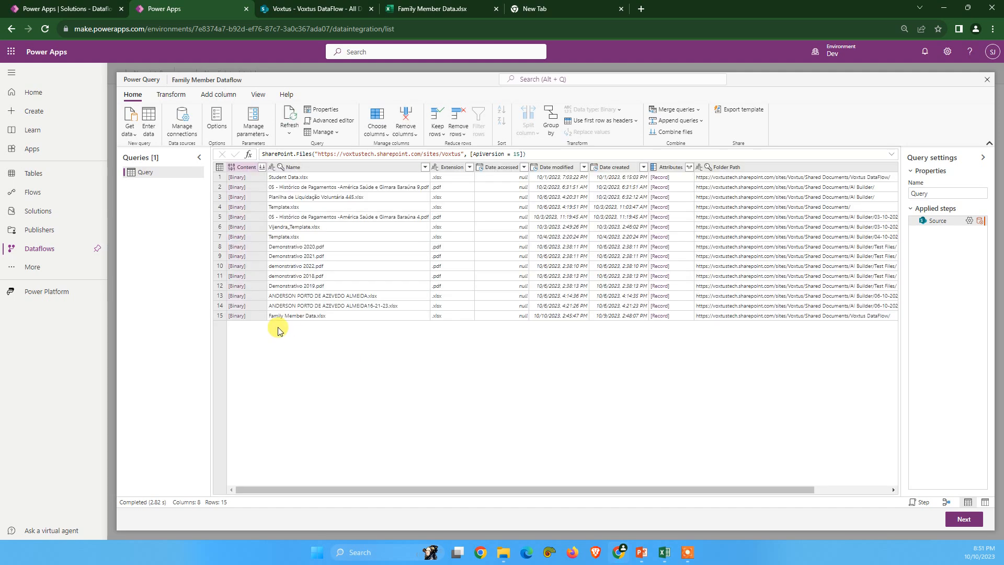
click(235, 317)
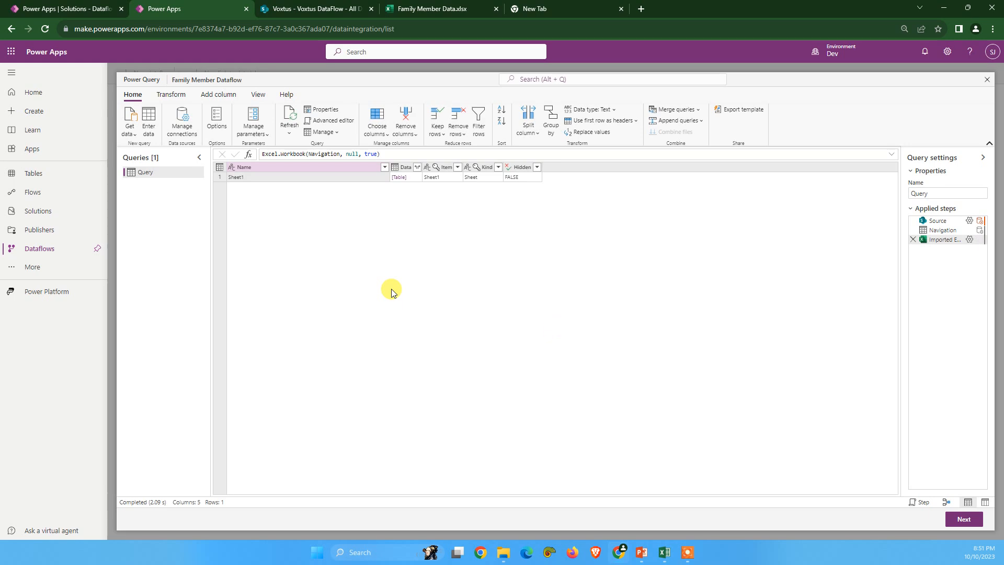
click(398, 178)
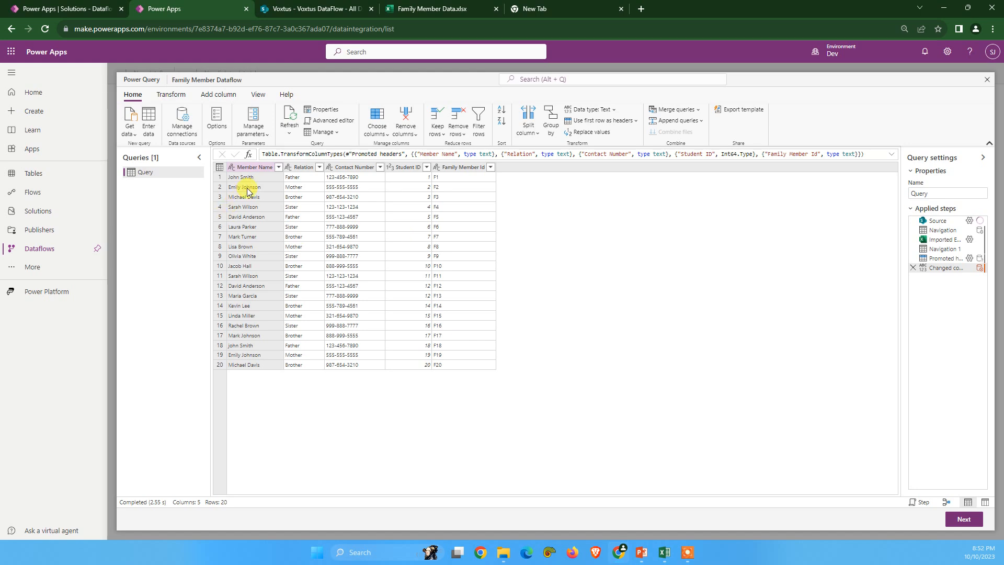
Step: Compare the imported query rows with the Excel workbook and examine the query's Relation and Student ID columns
click(431, 8)
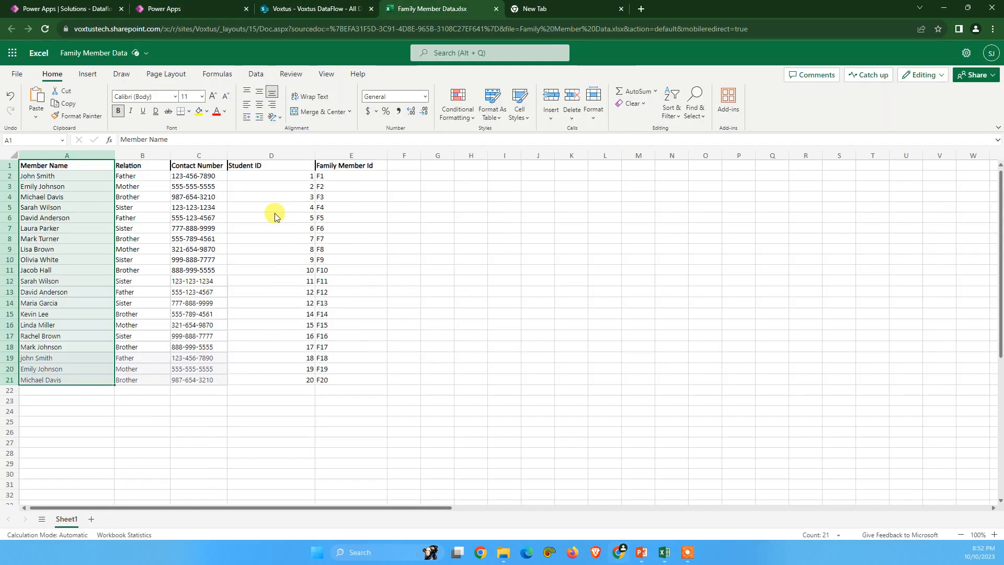
drag(34, 163, 354, 379)
click(193, 9)
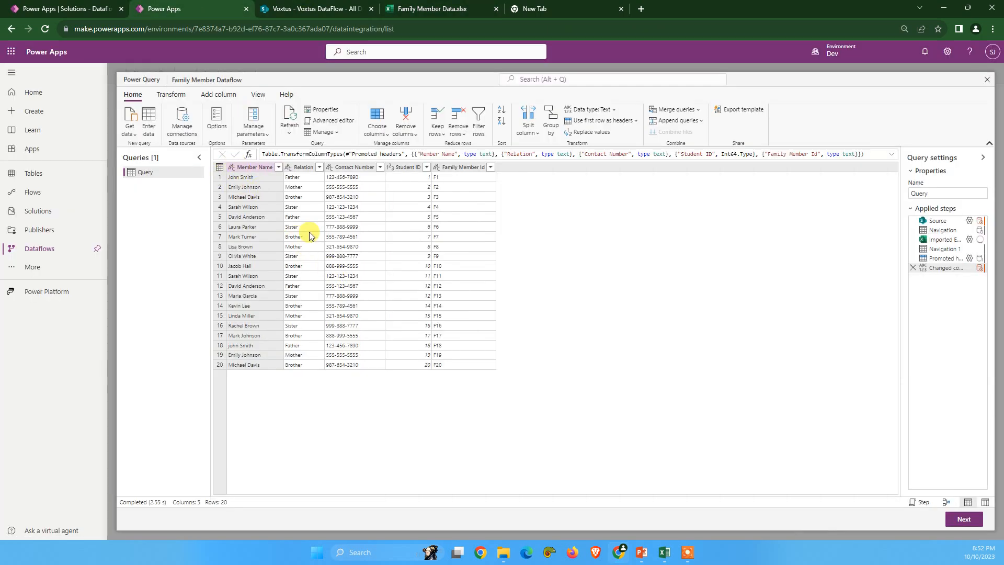
click(293, 236)
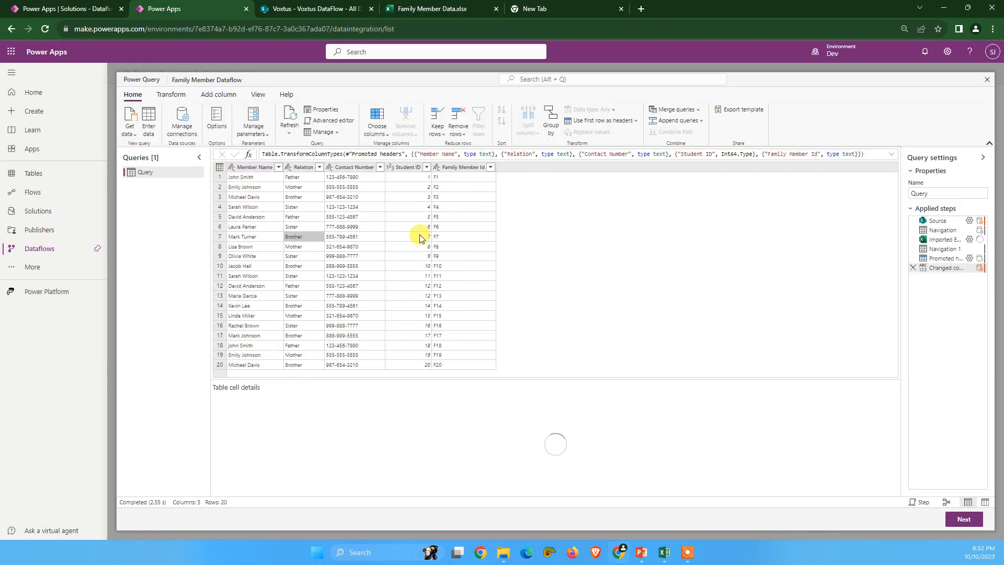
click(404, 177)
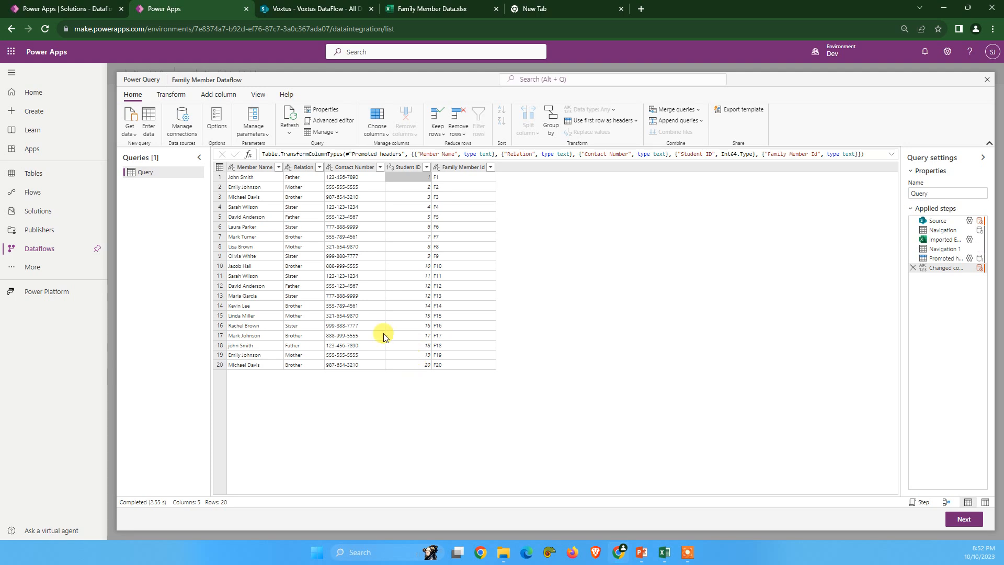
click(293, 177)
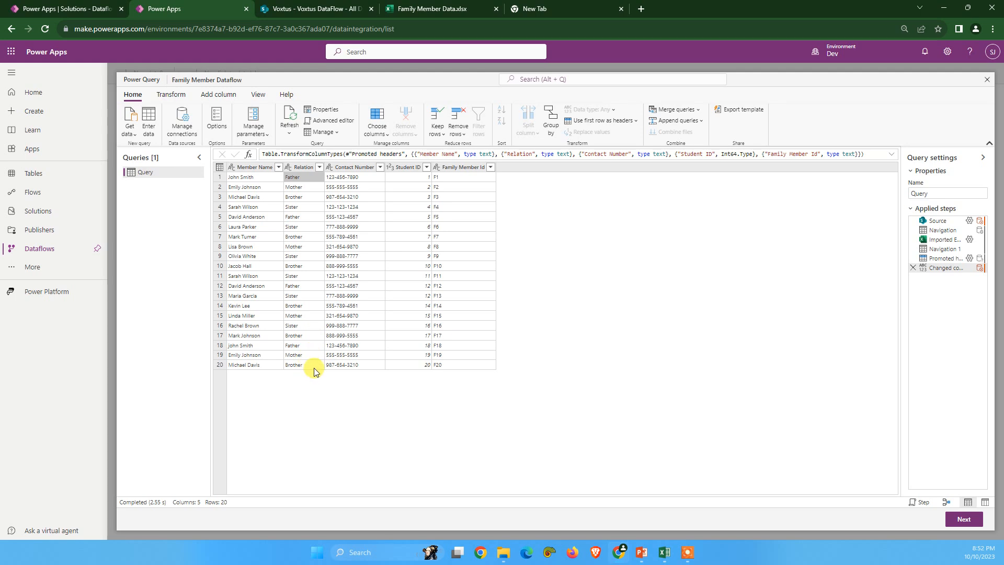
Step: Switch to the Dataflow solution and open the columns of the Student Family table
click(55, 9)
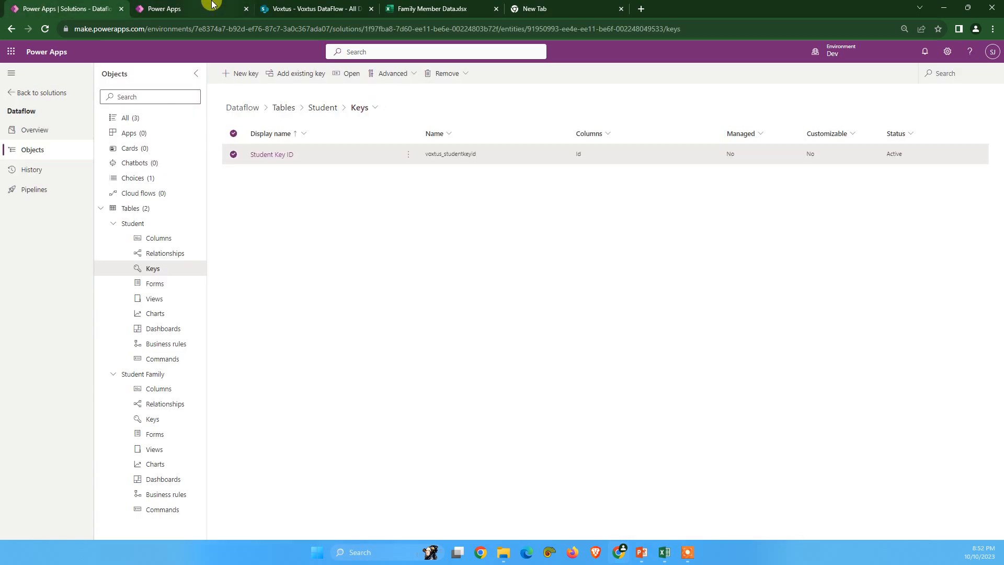
click(266, 7)
click(182, 4)
click(70, 7)
click(113, 224)
click(157, 254)
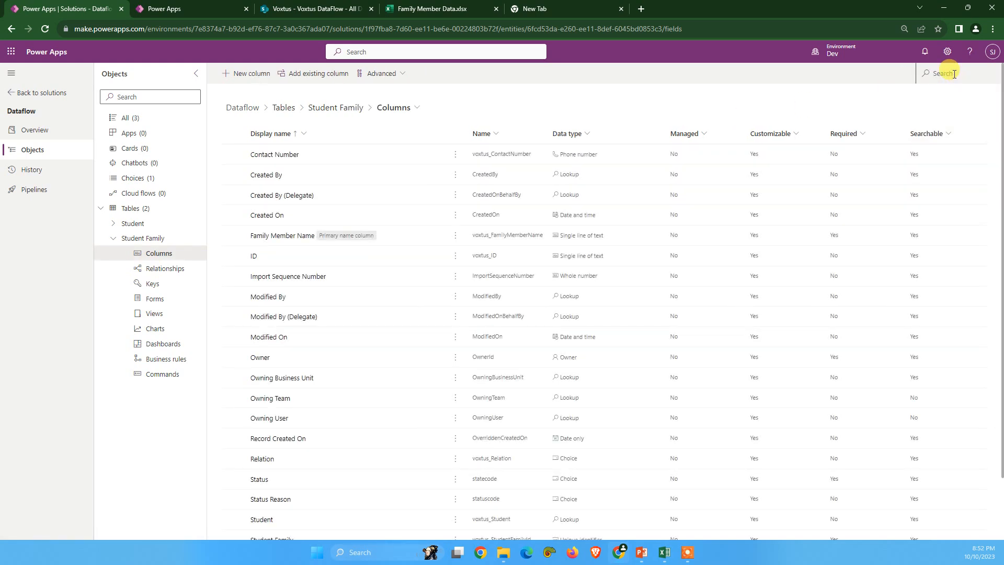
Step: Search for the Relation column, open its Relation Choice for editing and copy the value of the Father label
click(954, 74)
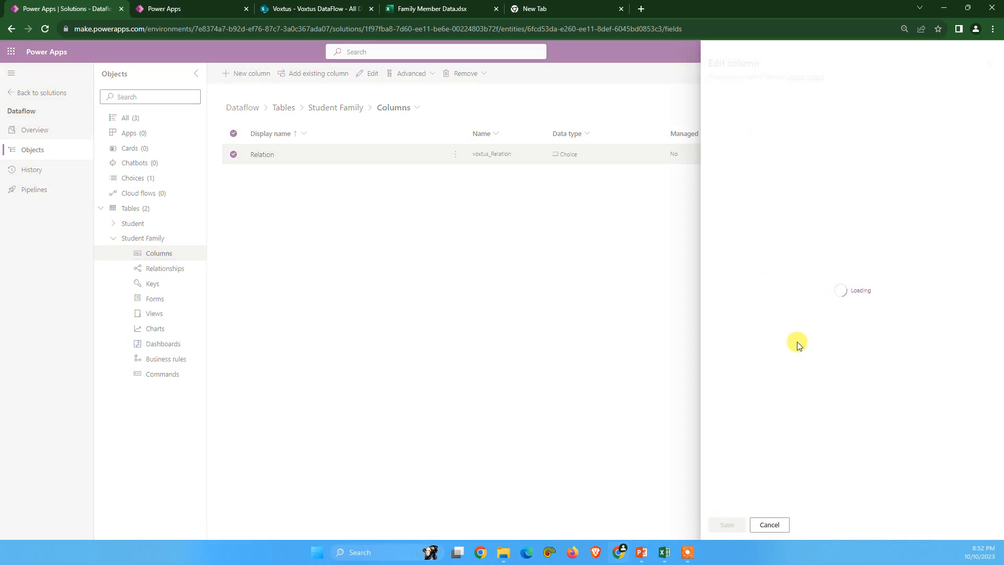
scroll(761, 324, down, 1)
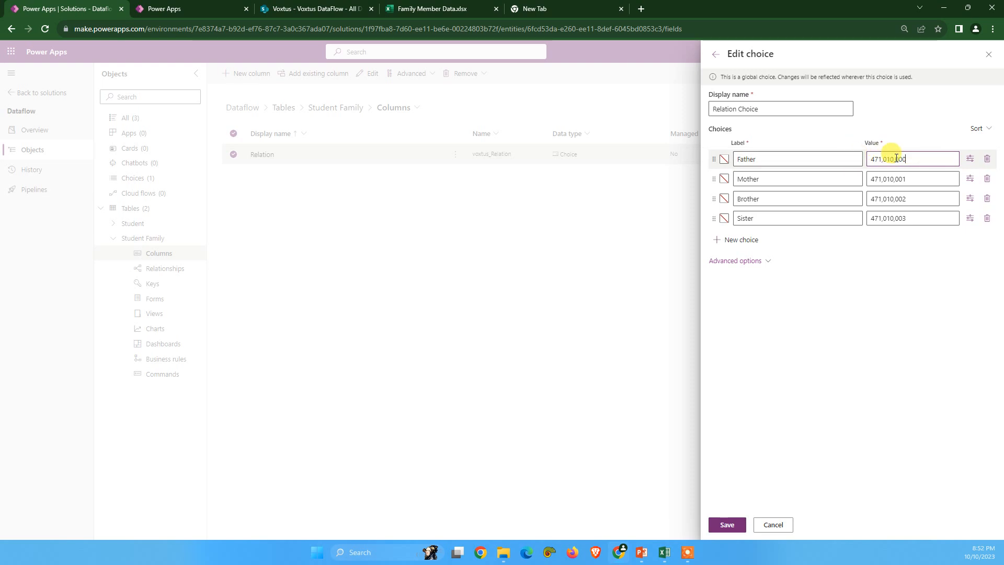
double_click(896, 158)
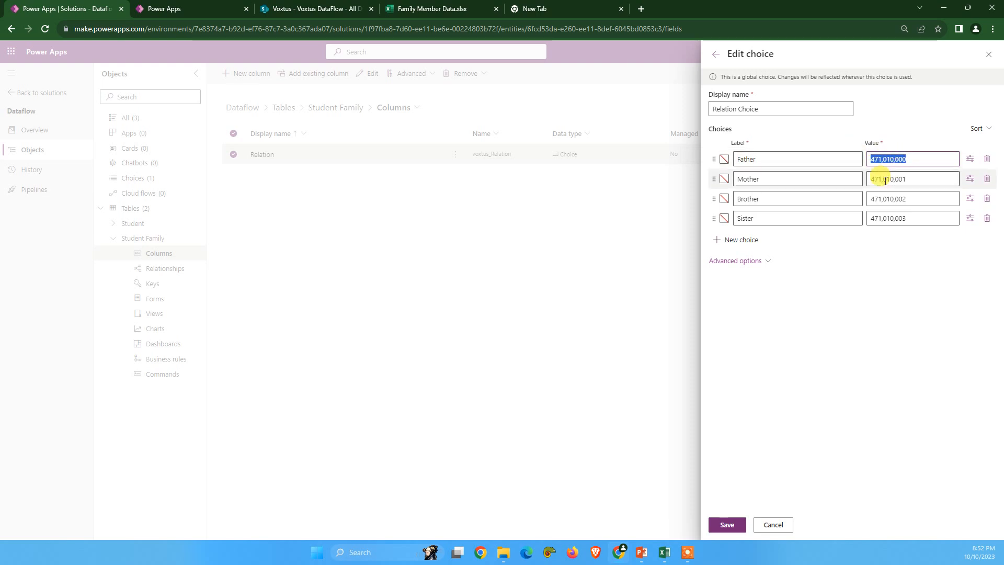
Step: Back in the Family Member Dataflow query, replace Father with 471010000 in the Relation column
click(207, 4)
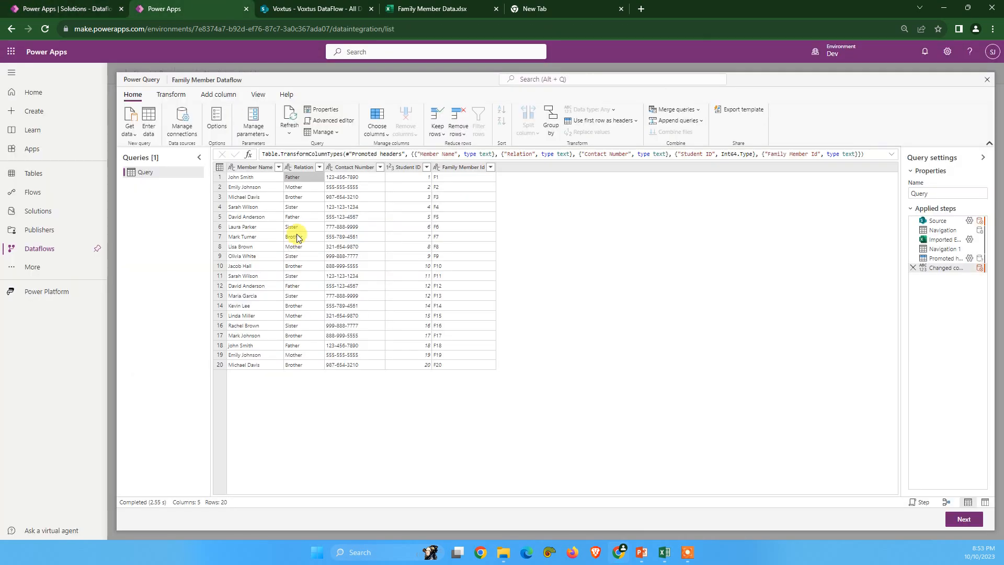
click(300, 167)
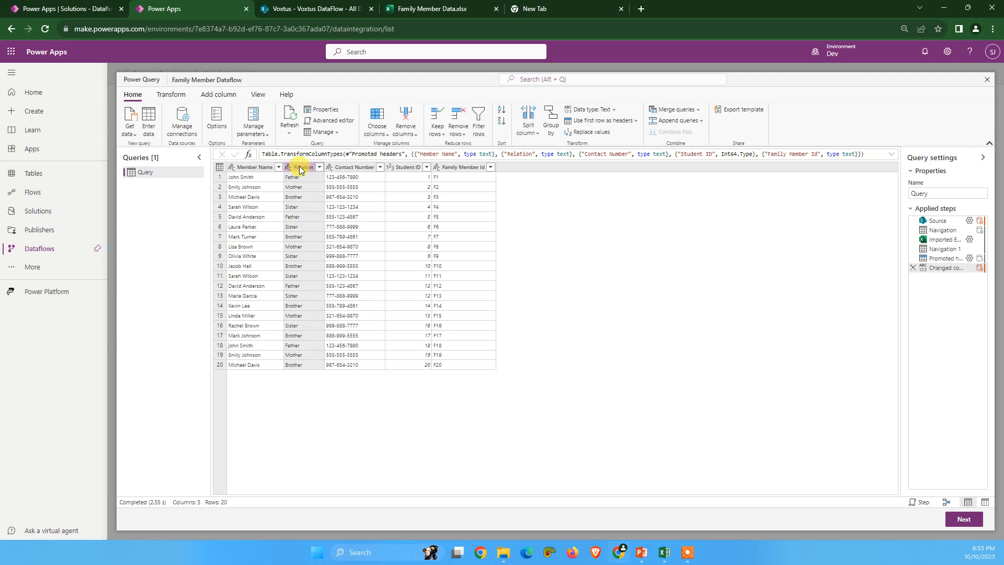
right_click(301, 168)
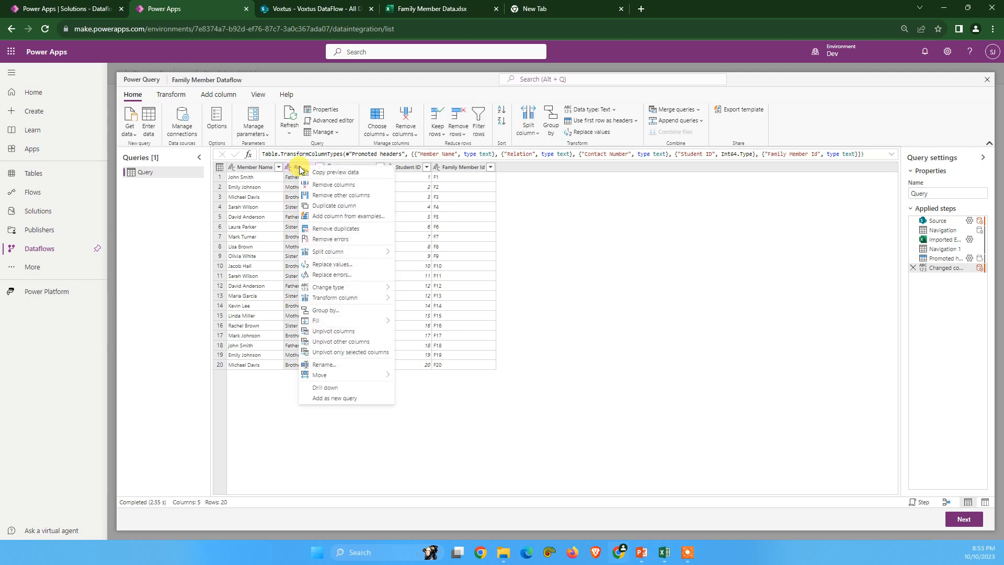
click(332, 264)
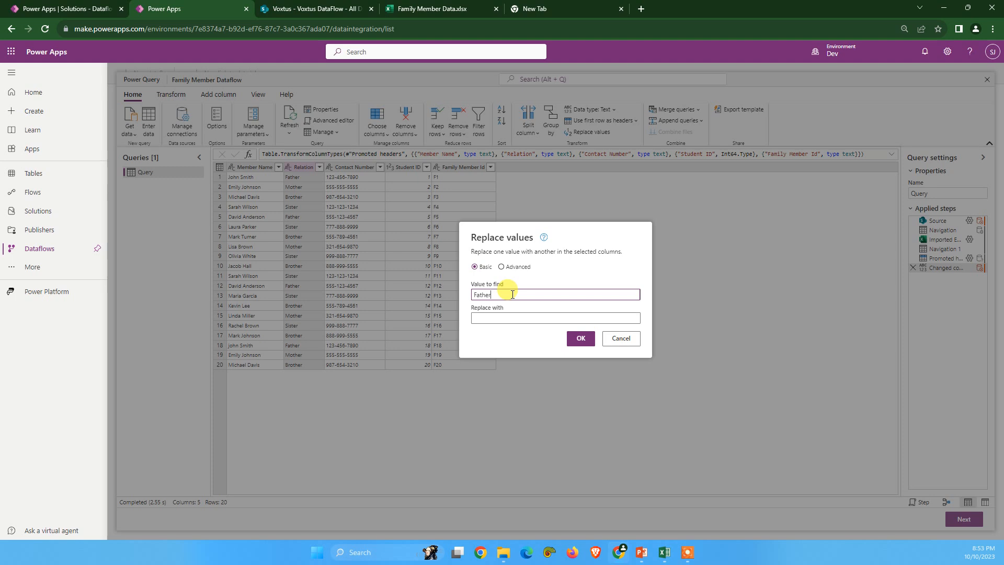
key(Tab)
text(471010000)
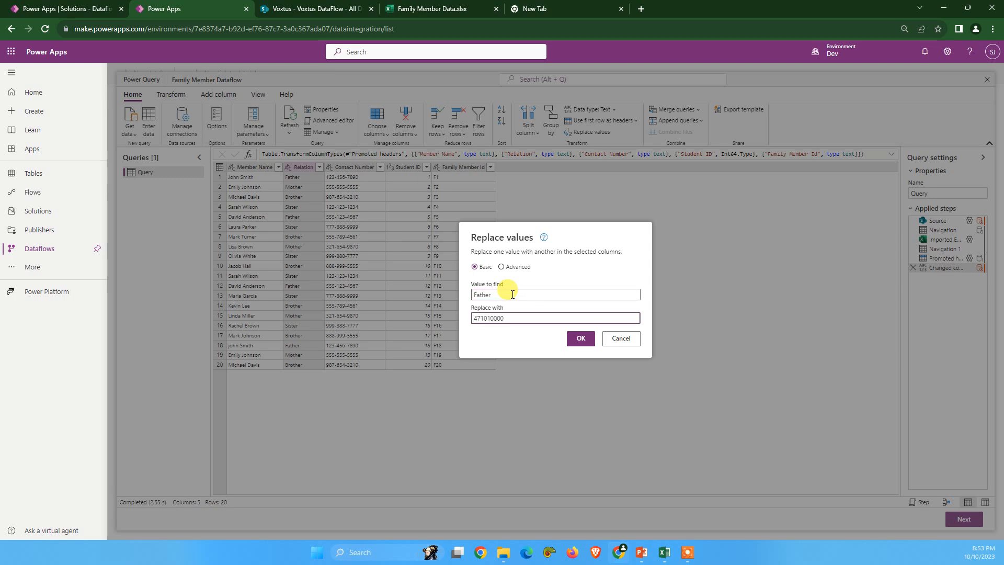
click(580, 338)
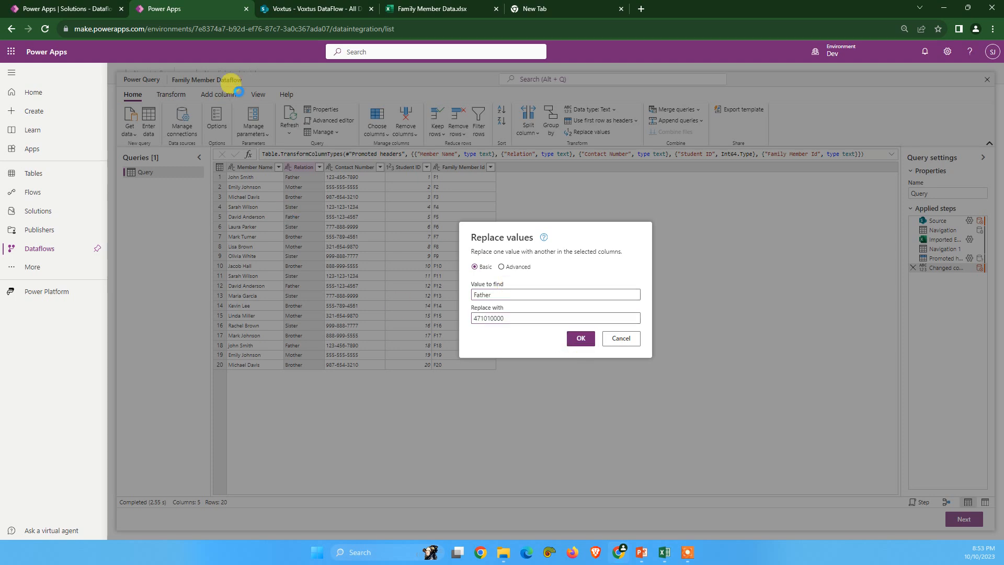
Step: Copy the Mother value from Relation Choice and replace Mother with 471010001 in the query's Relation column
click(53, 9)
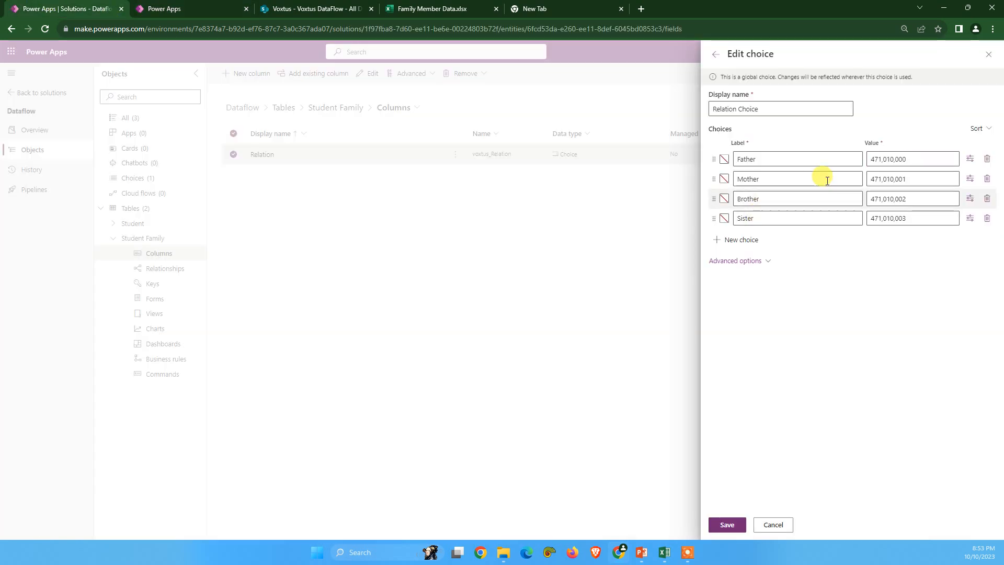
double_click(906, 179)
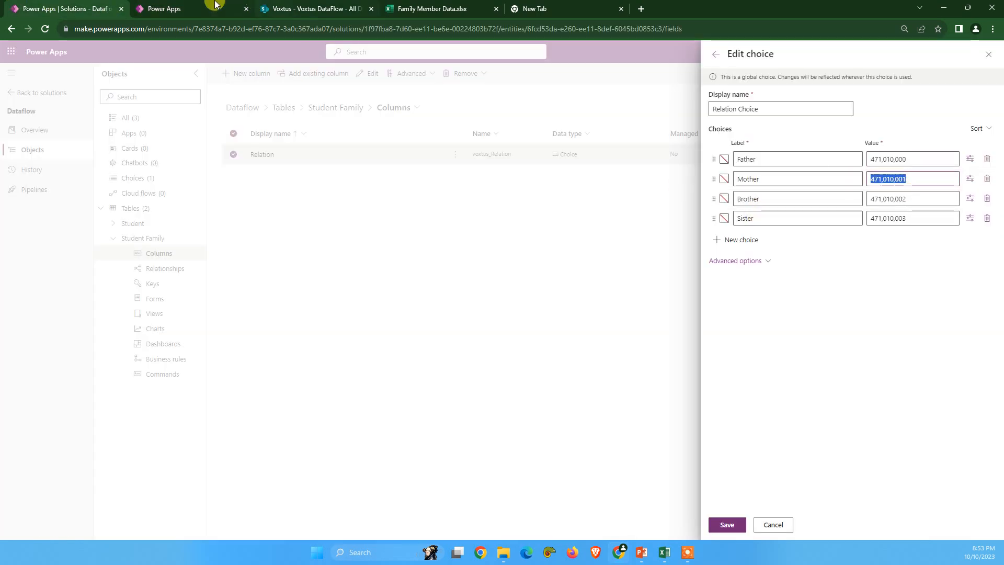
click(186, 9)
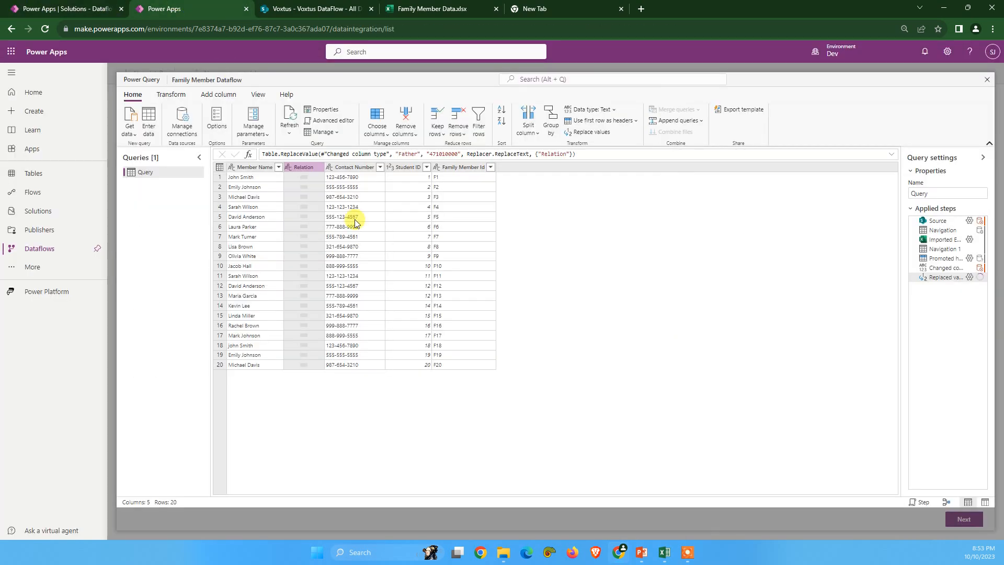
right_click(302, 169)
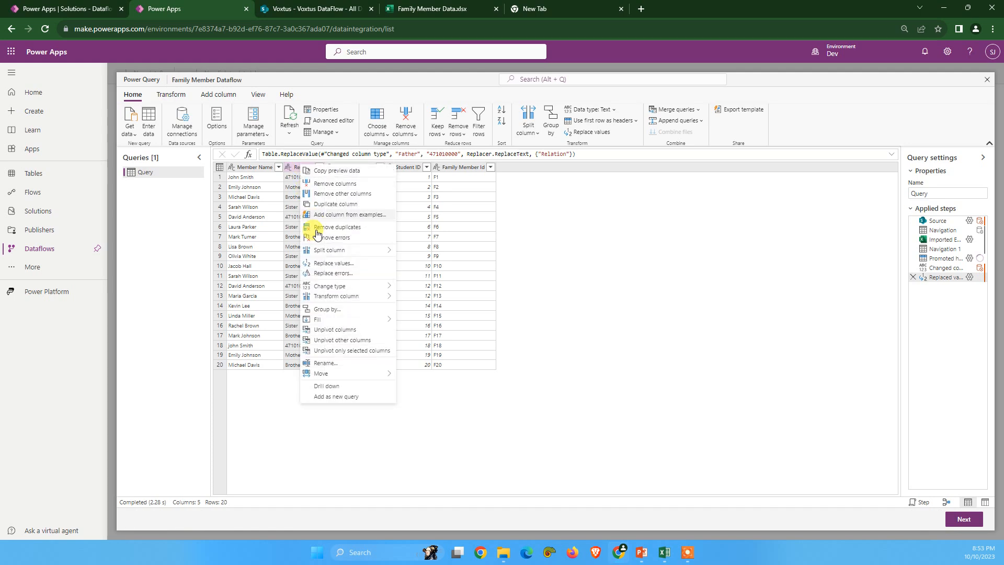
click(340, 264)
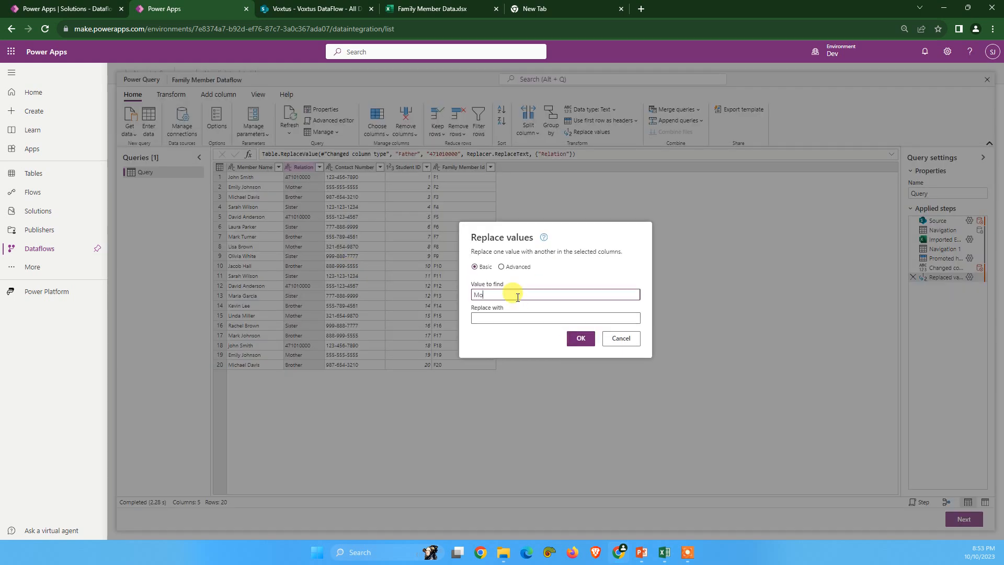
key(Tab)
text(471010001)
click(580, 339)
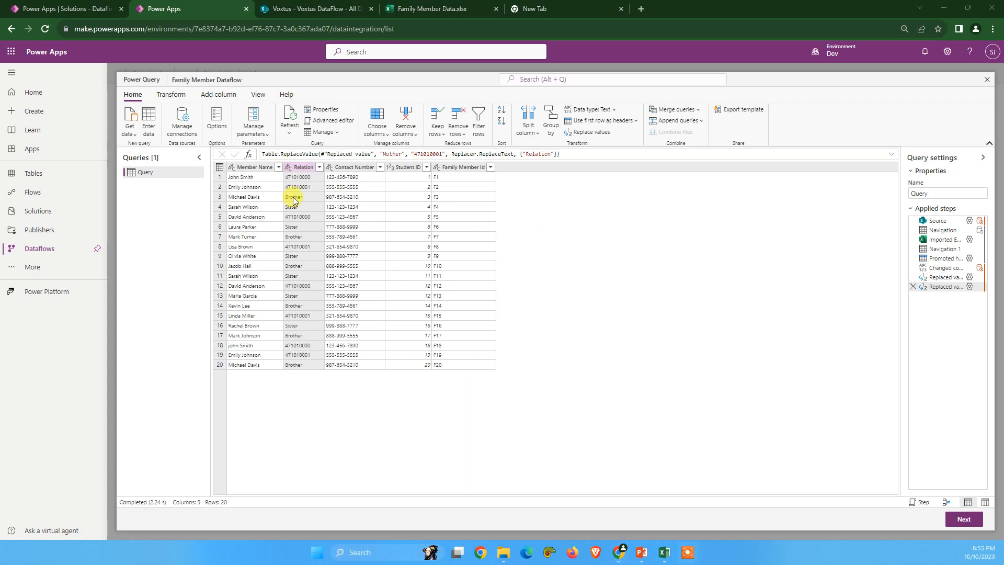
Step: Copy the Brother value from Relation Choice and replace Brother with 471010002 in the query's Relation column
click(68, 9)
click(915, 201)
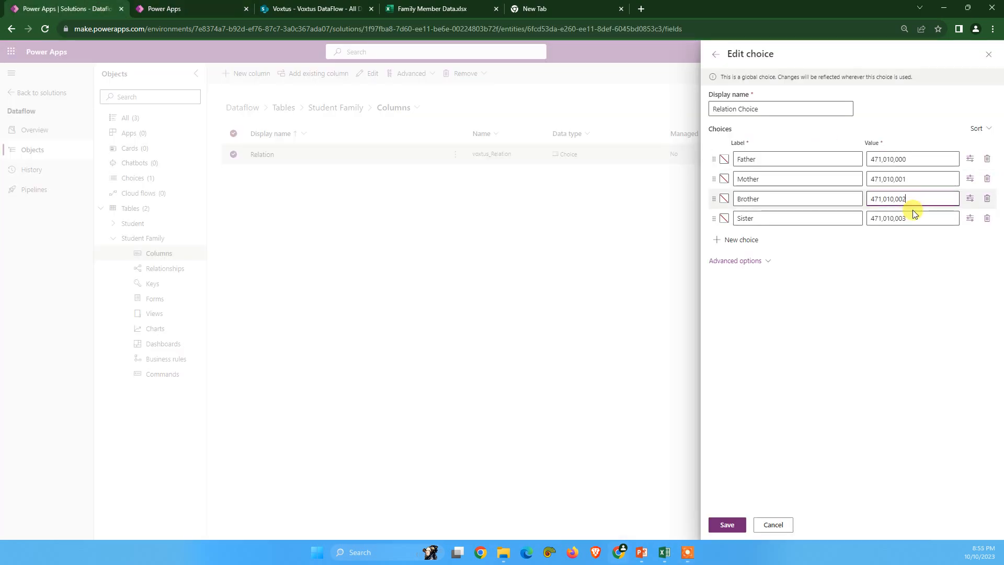
key(ctrl+a)
click(163, 8)
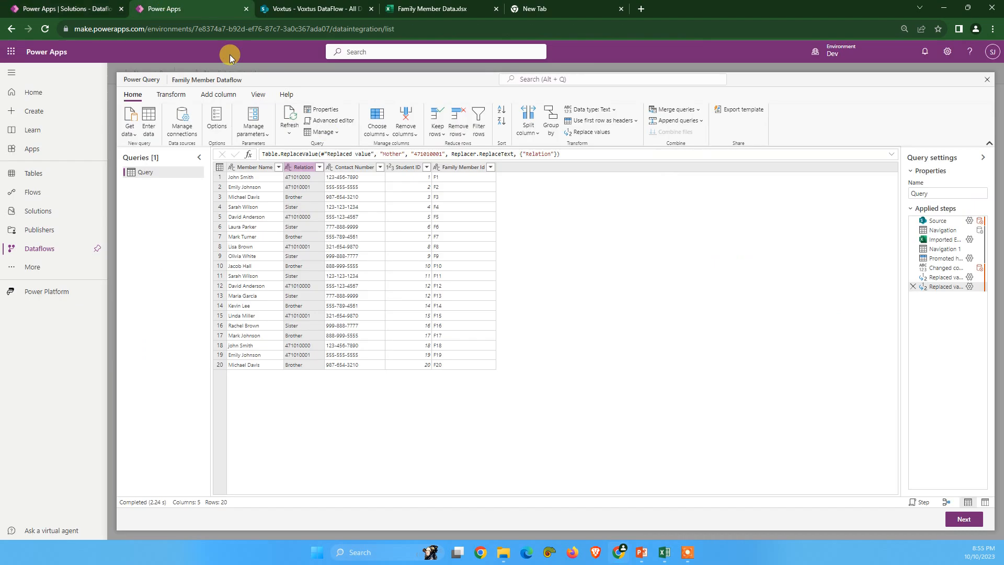
right_click(304, 169)
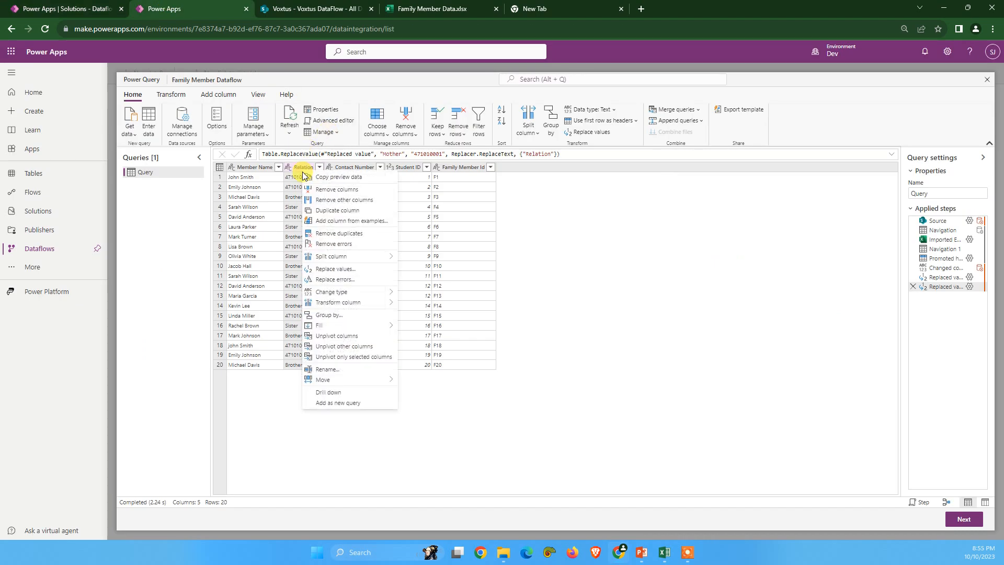
click(337, 269)
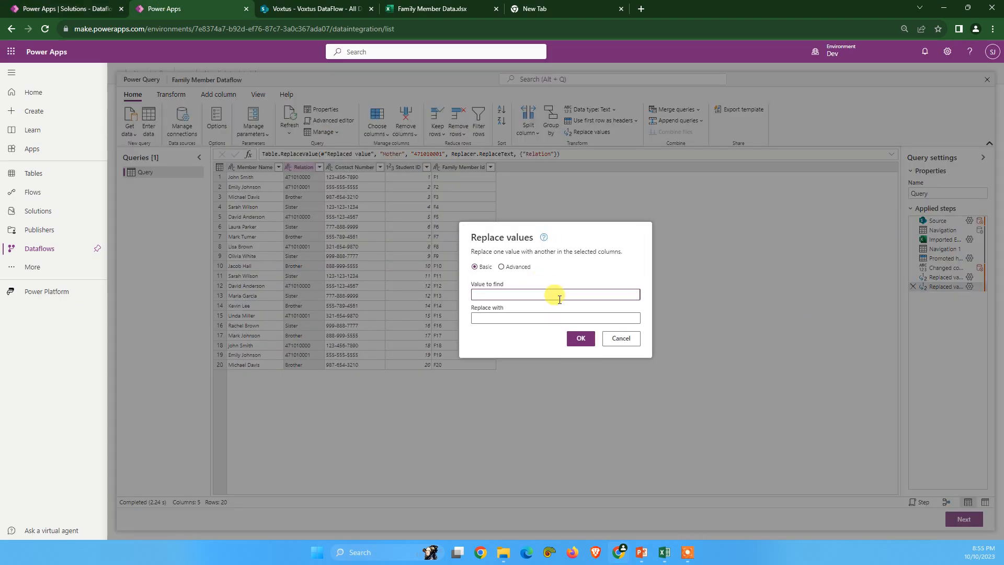
text(Brother)
key(Tab)
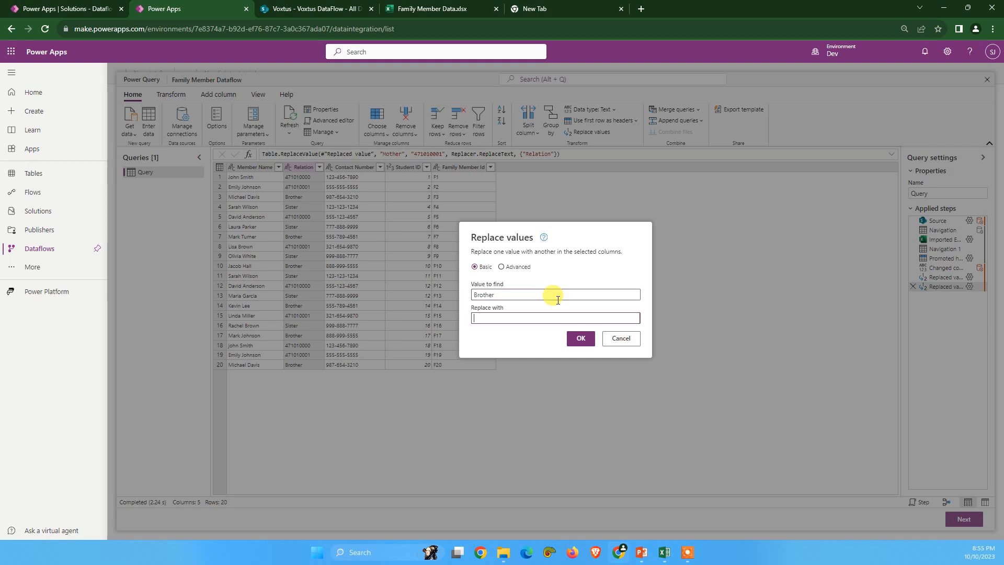
click(581, 340)
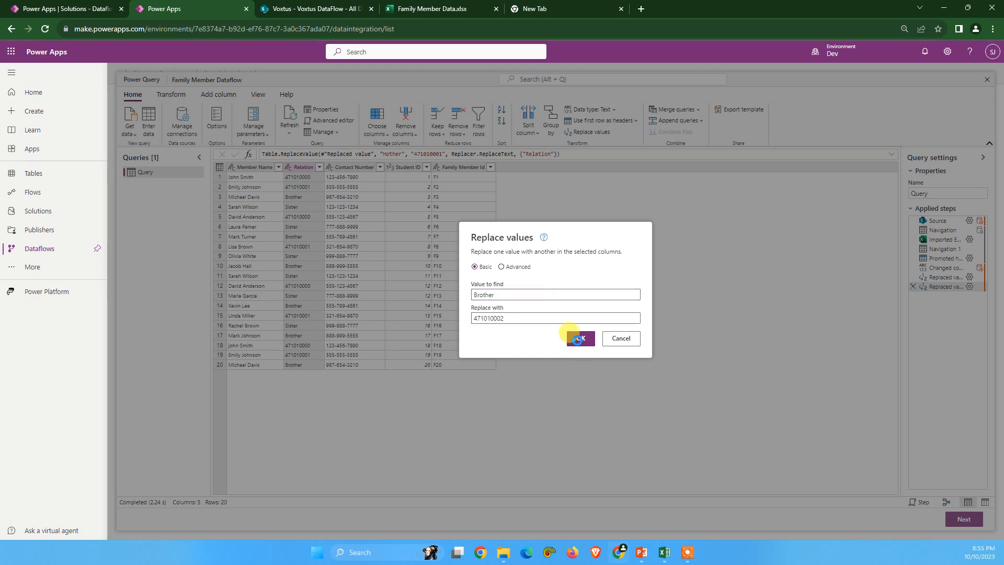
Step: Copy the Sister value from Relation Choice and replace Sister with 471010003 in the query's Relation column
click(44, 7)
double_click(914, 217)
click(164, 8)
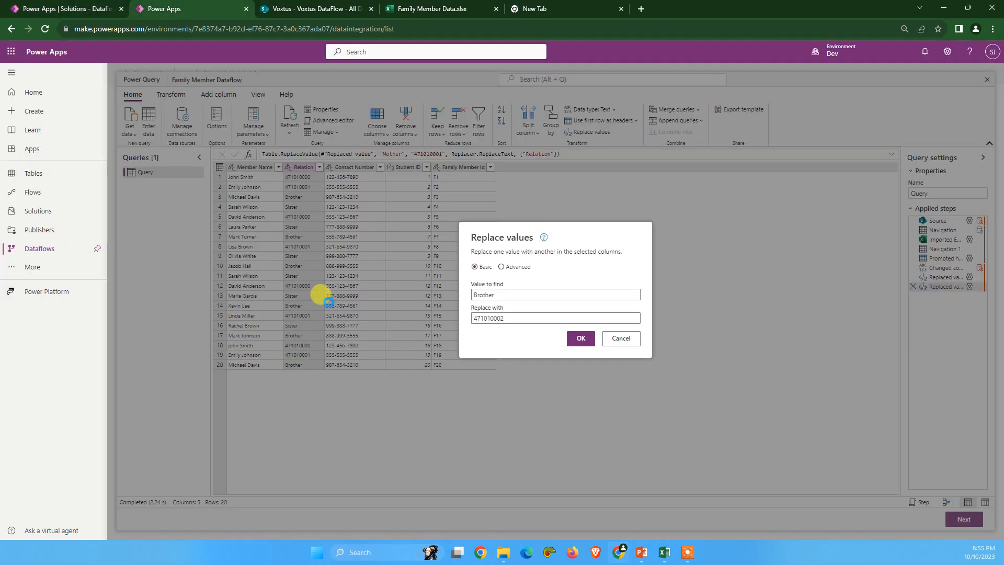
right_click(303, 167)
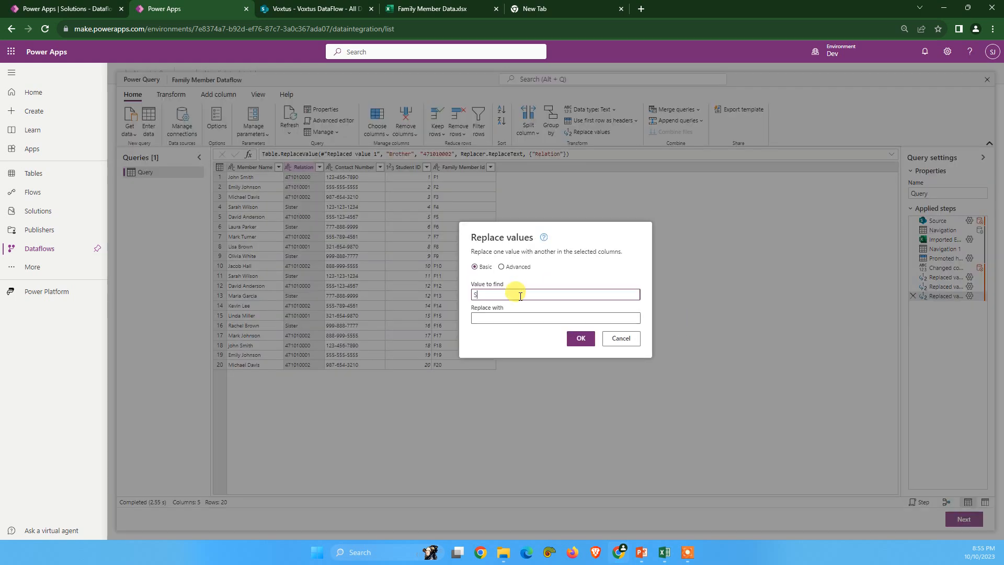
click(507, 317)
text(471010003)
click(585, 340)
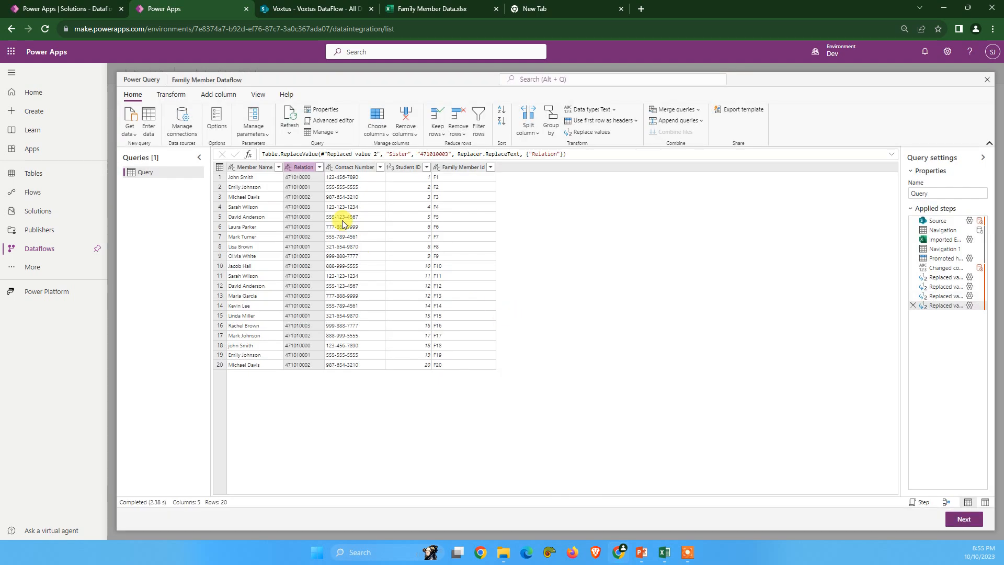
Step: Widen the query's Relation column, compare its replaced values with the Relation Choice values and check the Student ID column
drag(326, 167, 361, 168)
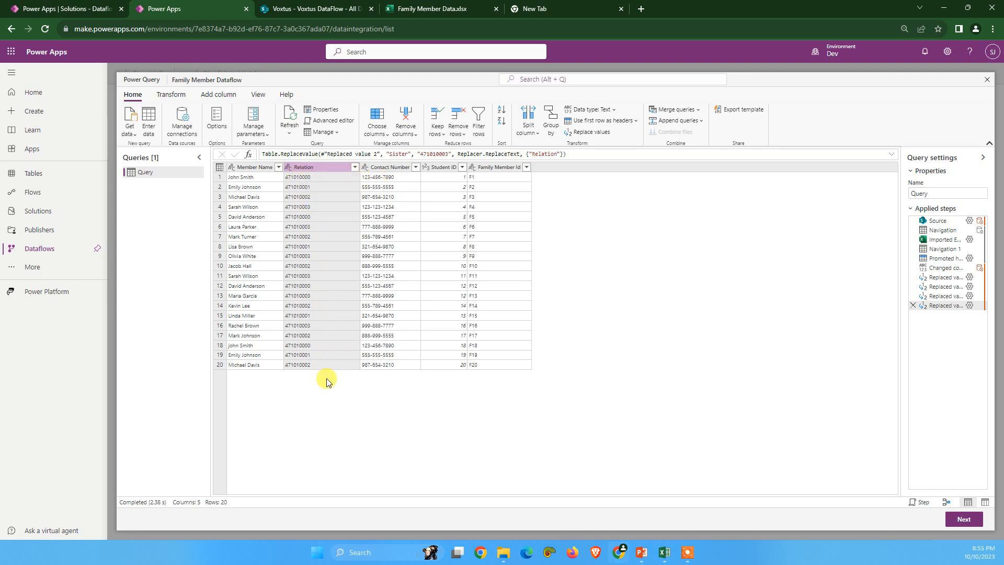
click(37, 9)
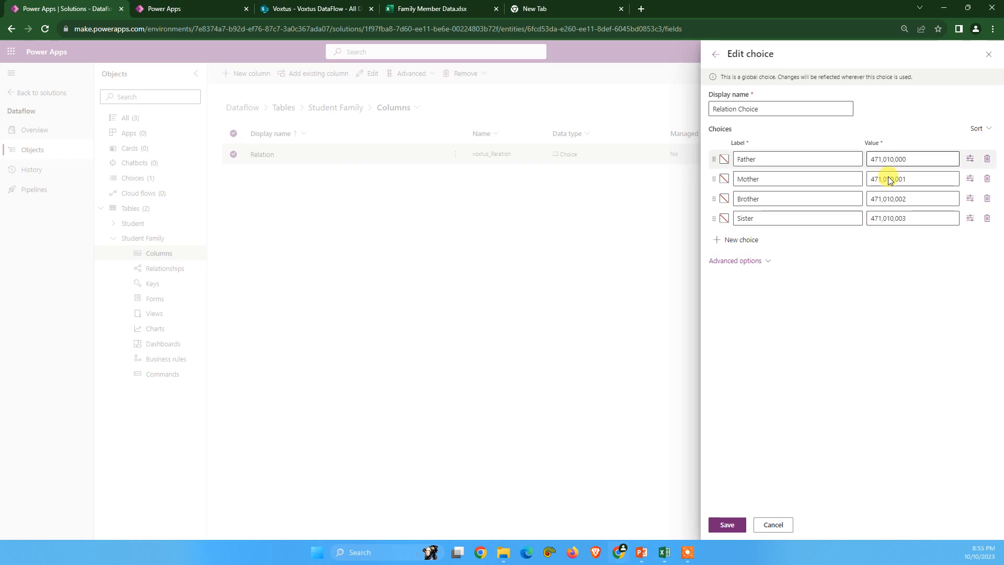
click(178, 7)
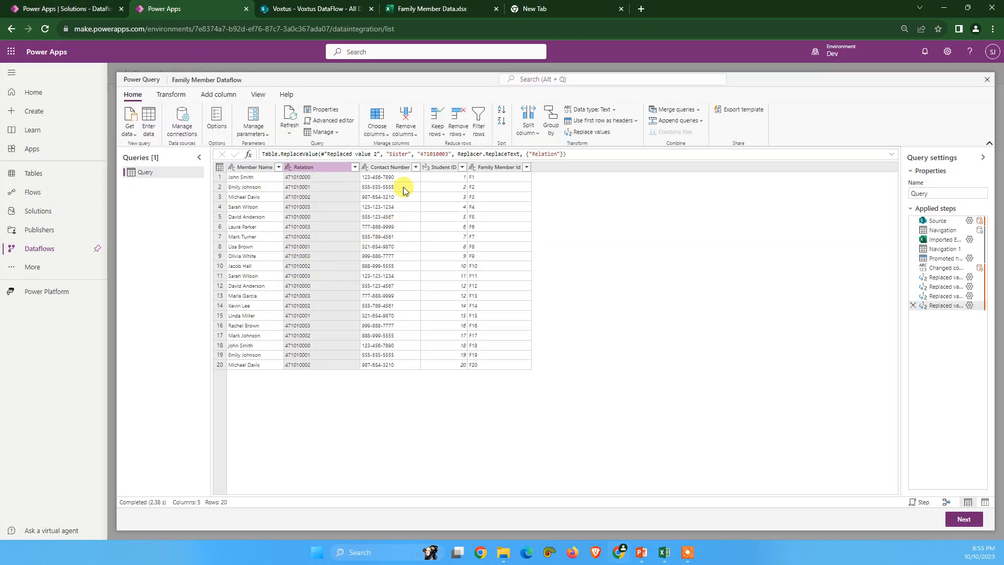
click(447, 178)
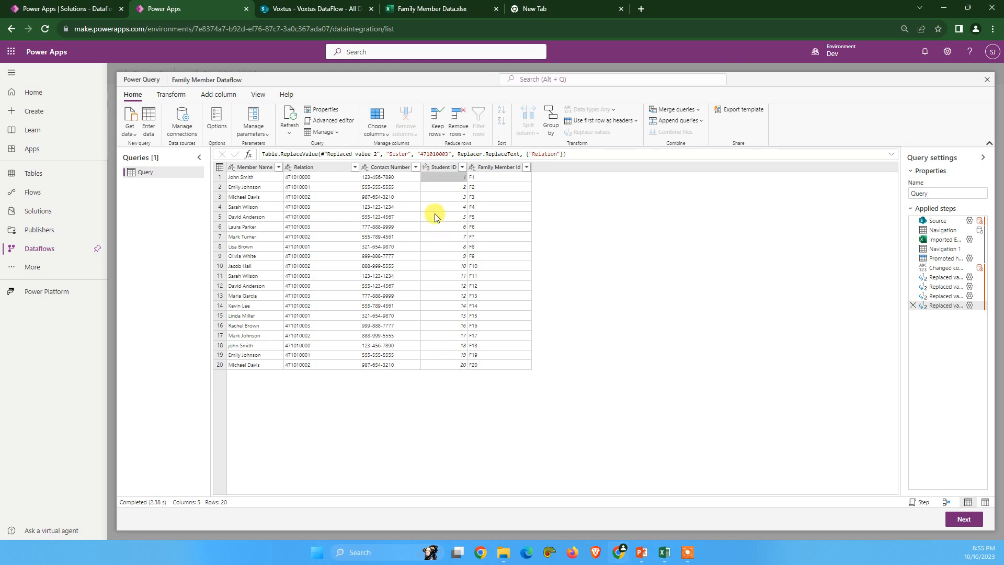
Step: Continue to table mapping, load the query to the existing table voxtus_StudentFamily and select Student Family Key (voxtus_ID) as the key
click(962, 520)
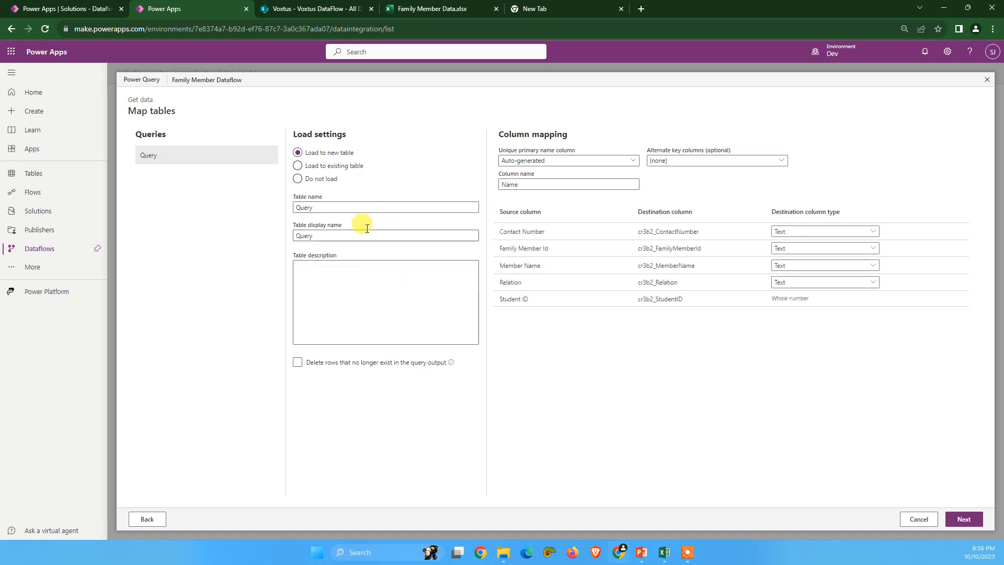
click(322, 171)
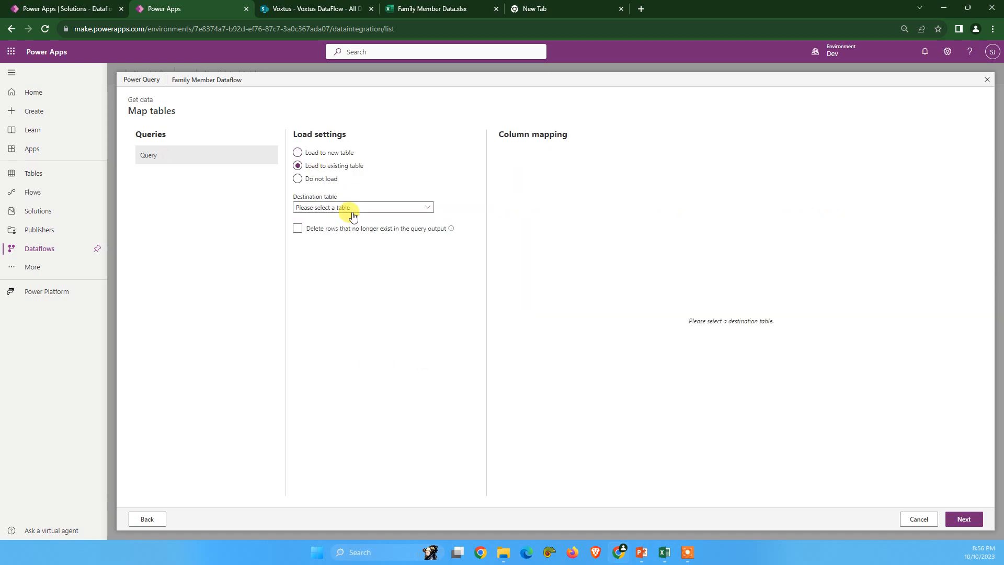
click(352, 208)
scroll(349, 361, down, 10)
scroll(352, 387, down, 20)
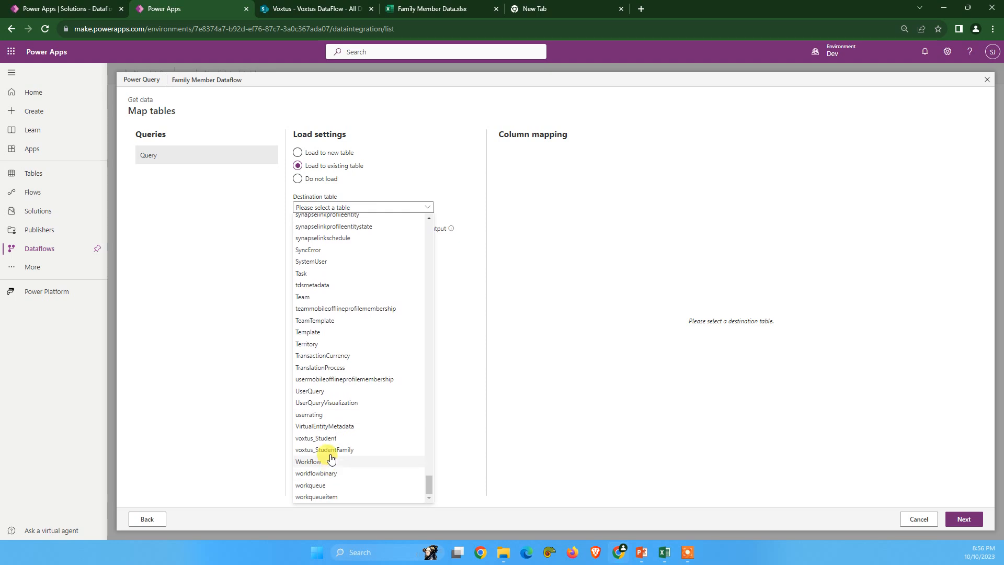
click(330, 453)
click(615, 163)
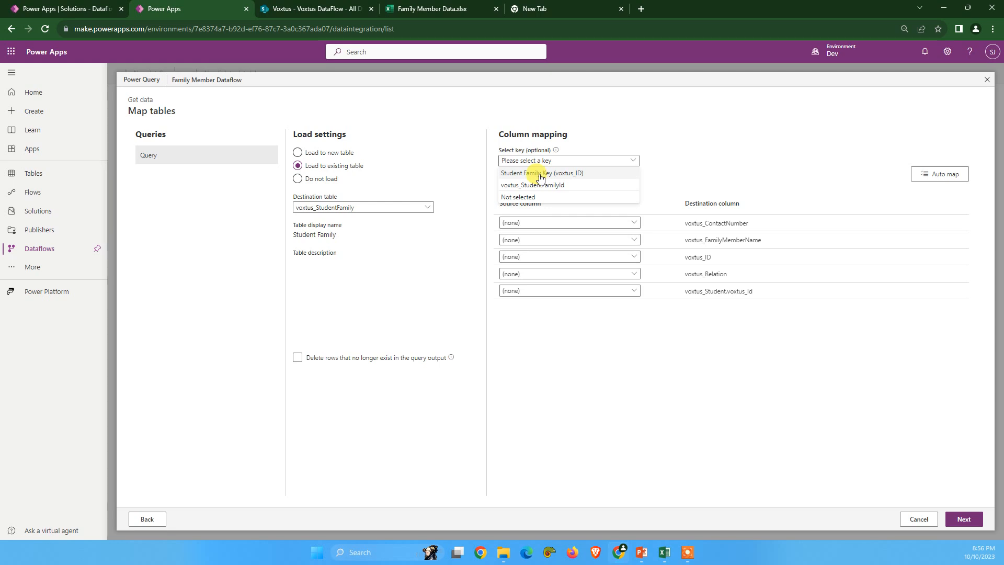
click(541, 176)
Step: In the Dataflow solution, close the Relation column without saving and examine which column the Student Family table's key uses
click(47, 7)
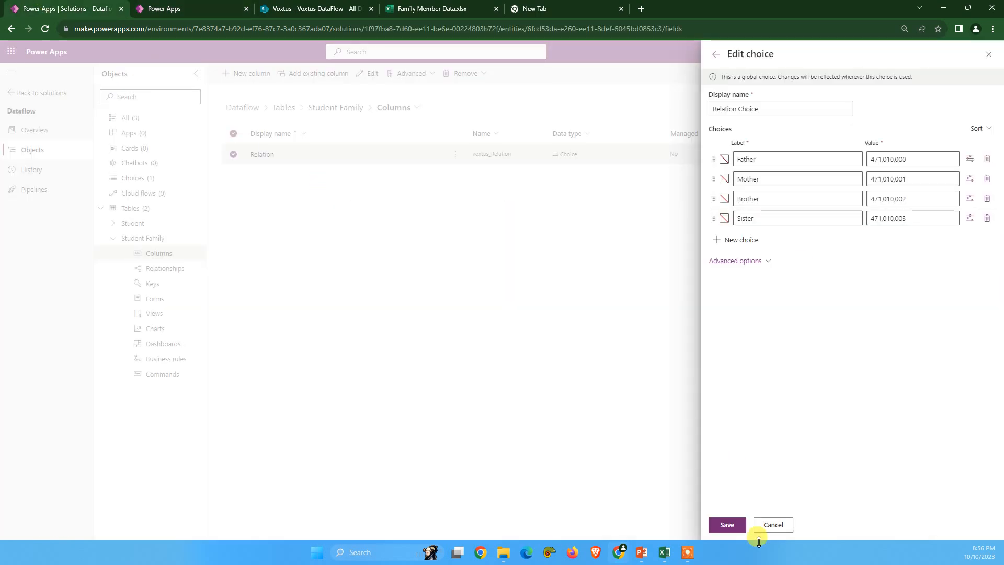
click(773, 525)
click(511, 306)
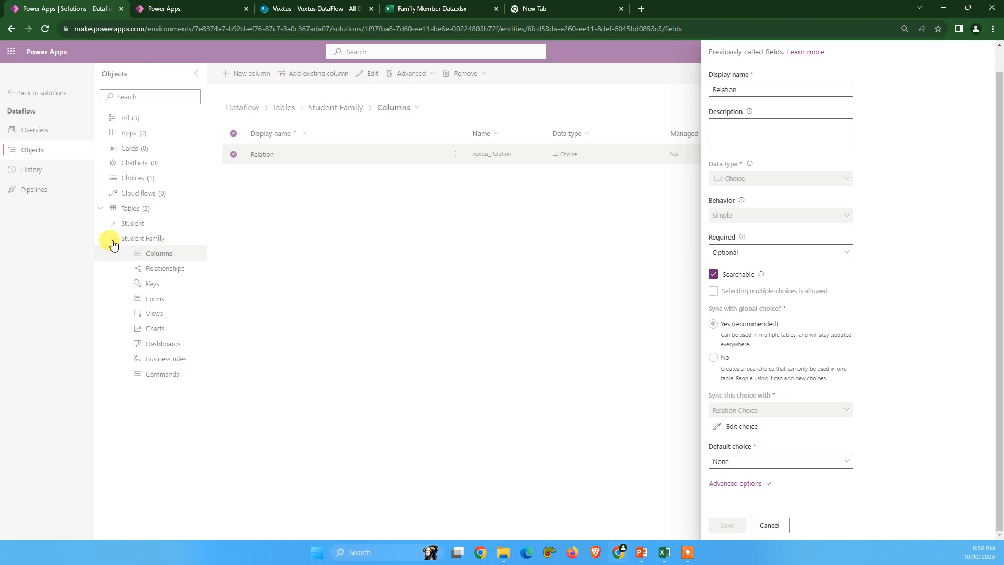
click(770, 525)
click(157, 283)
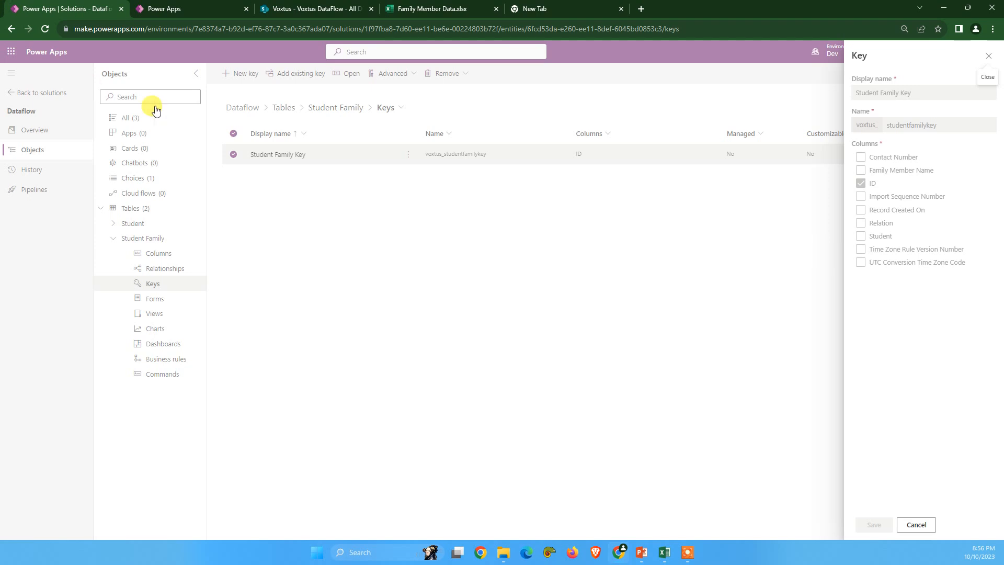
click(174, 6)
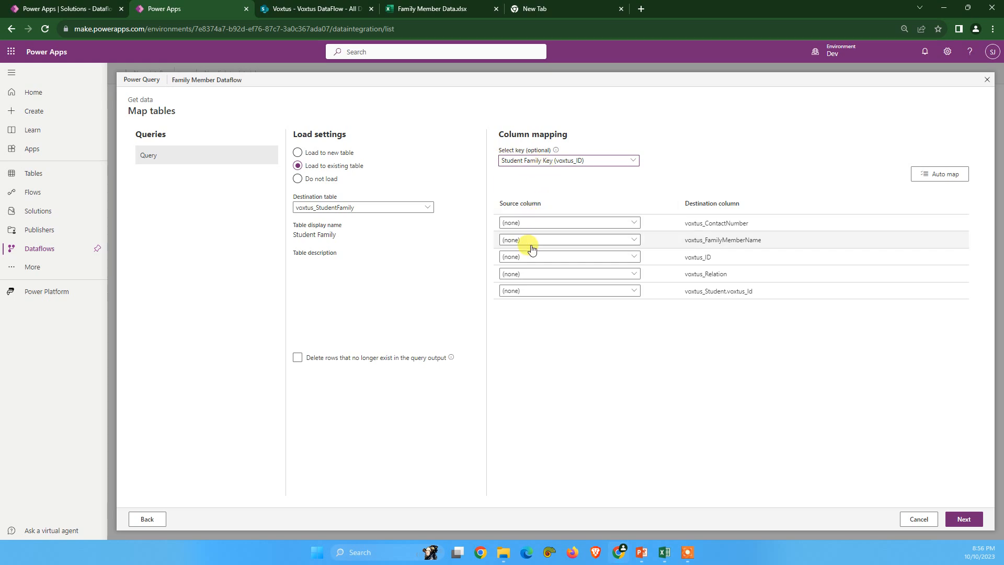
Step: In the dataflow mapping, map Contact Number to voxtus_ContactNumber, Member Name to voxtus_FamilyMemberName and Family Member Id to voxtus_ID
click(575, 226)
click(567, 248)
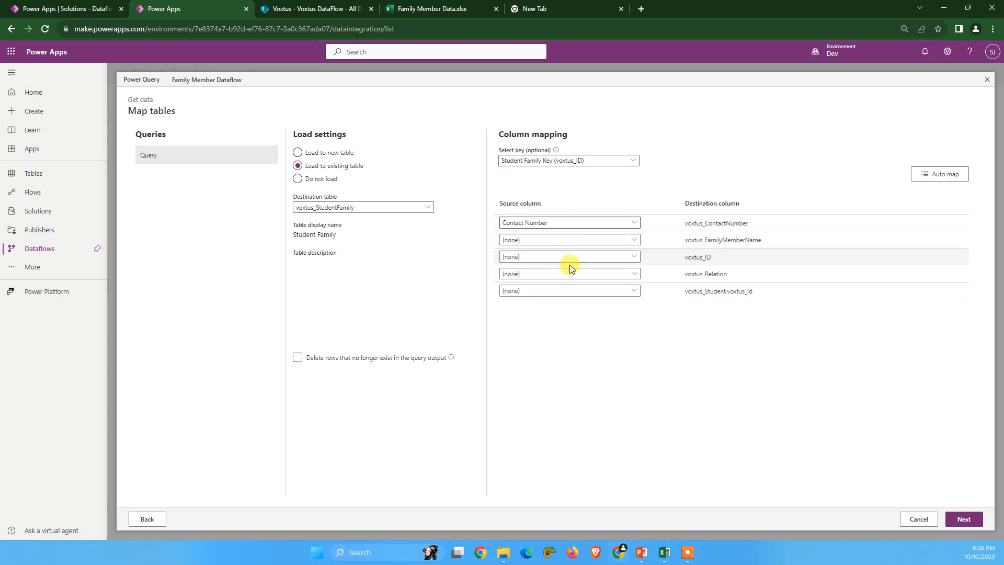
click(566, 242)
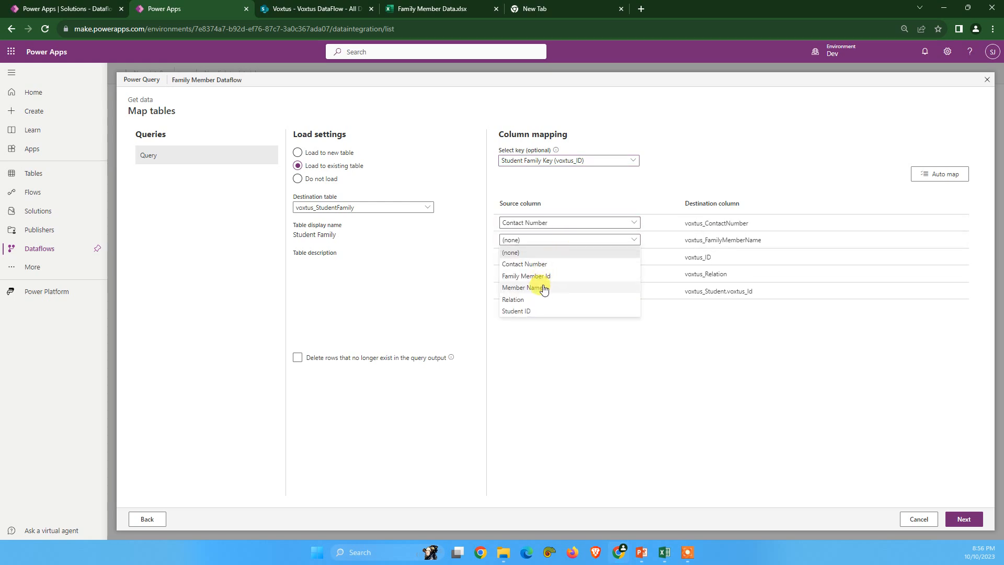
click(530, 288)
click(577, 261)
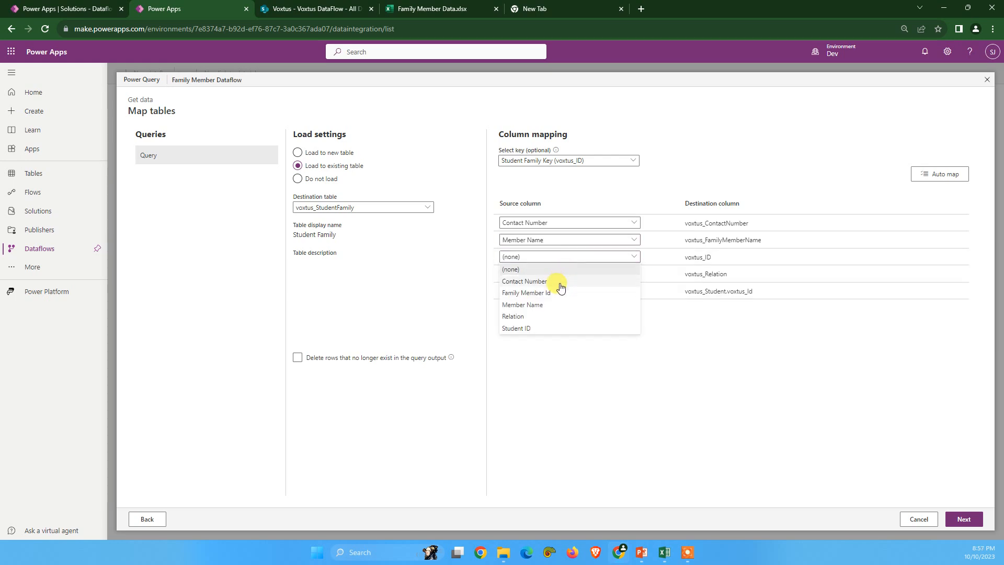
click(544, 293)
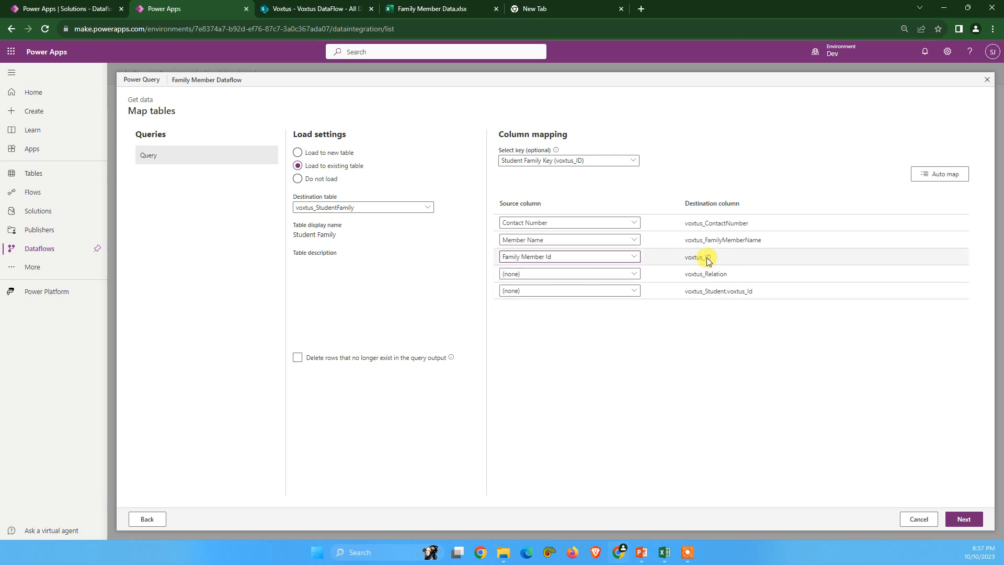
Step: Map Relation to voxtus_Relation and Student ID to the lookup voxtus_Student.voxtus_Id, and continue to the refresh settings
click(565, 277)
click(529, 334)
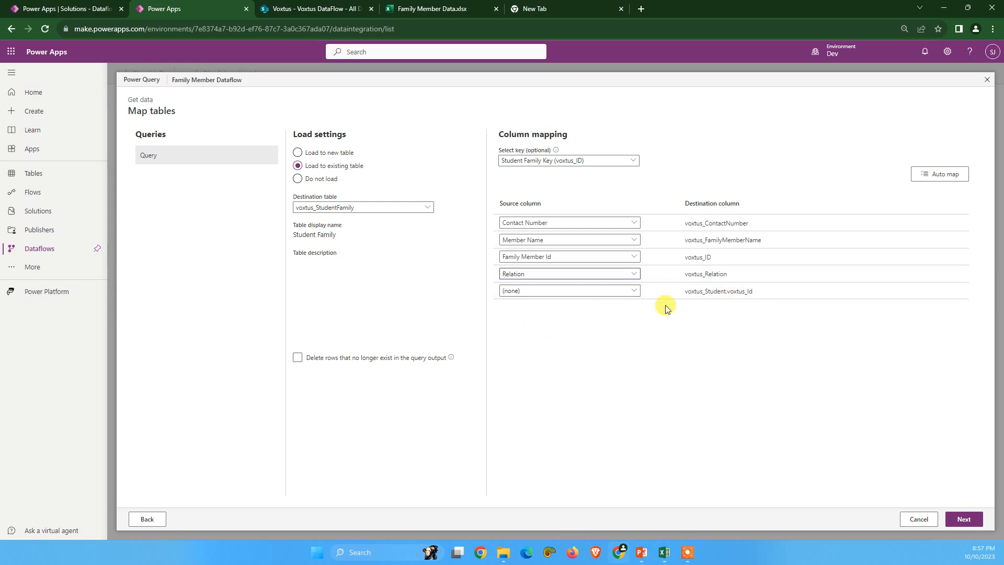
click(554, 294)
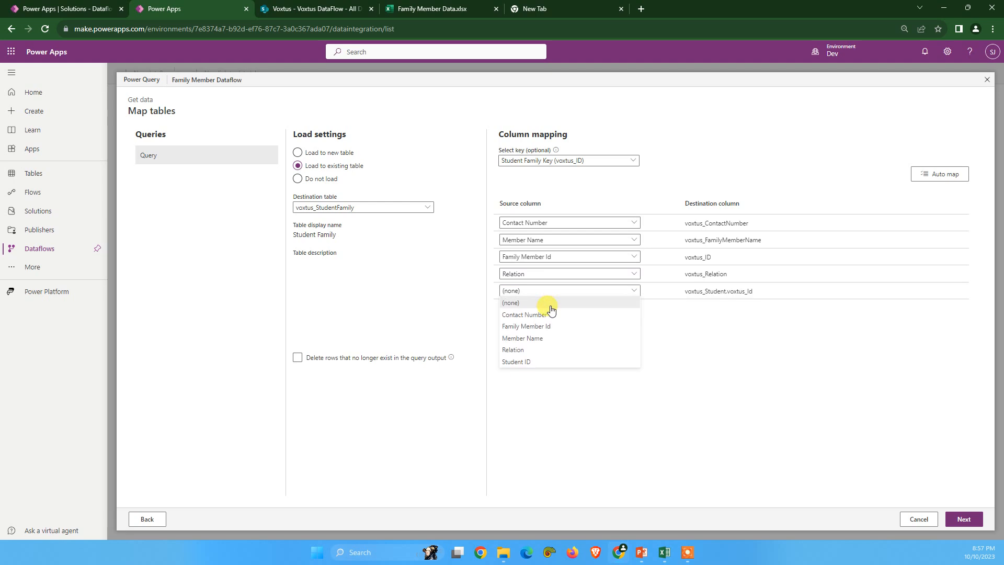
click(540, 364)
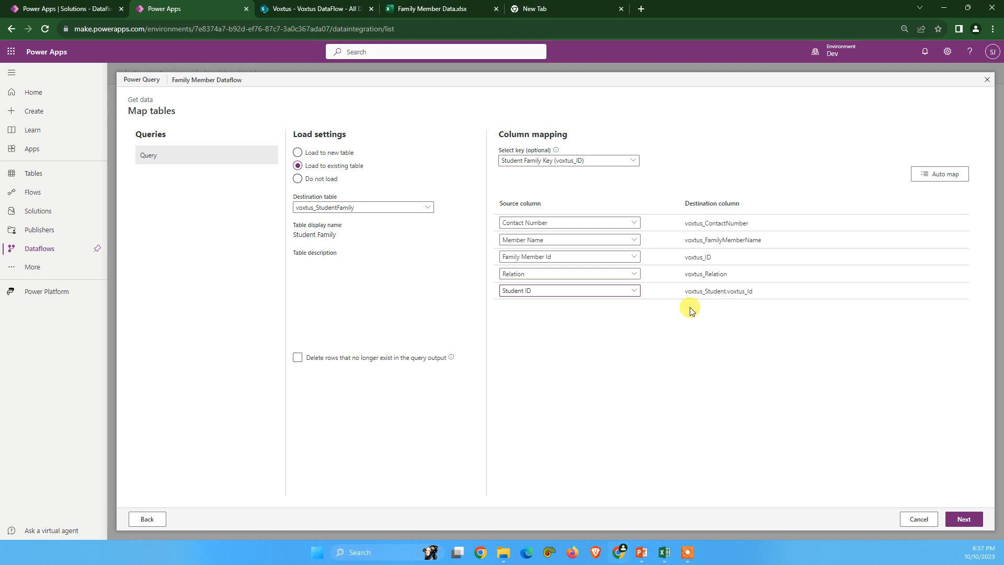
click(686, 293)
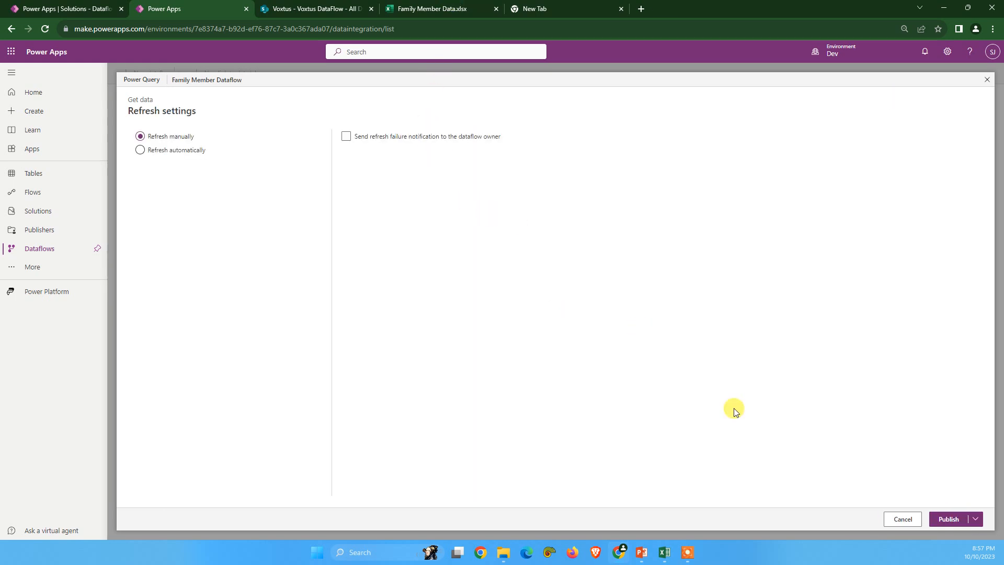
Step: Publish the Family Member Dataflow with manual refresh and switch back to the Dataflow solution
click(948, 519)
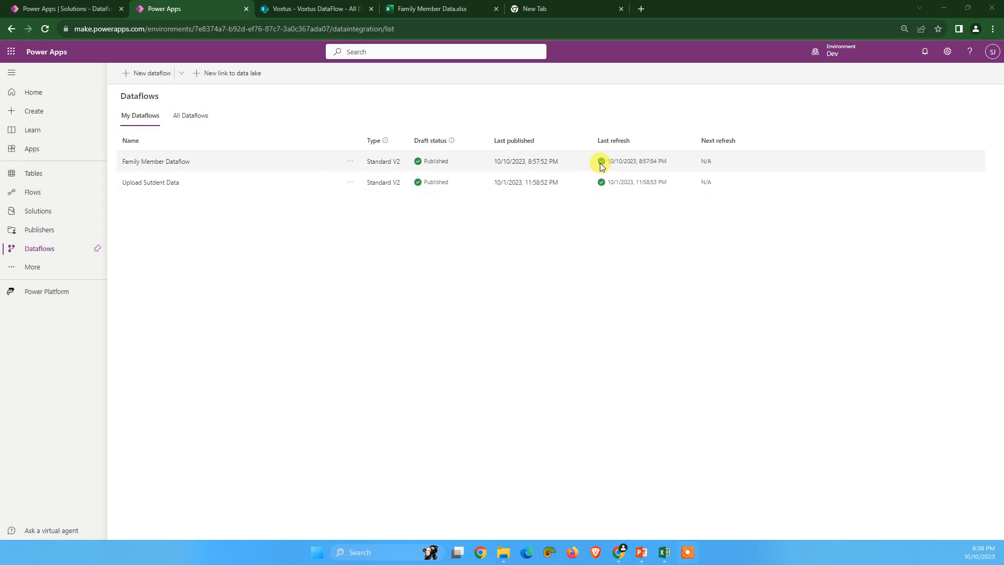
click(68, 8)
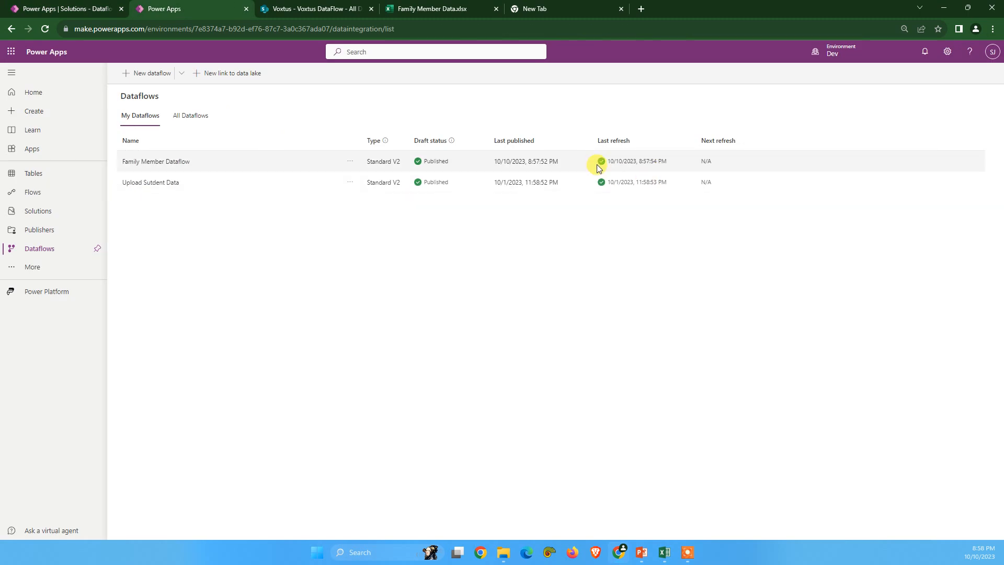
click(98, 4)
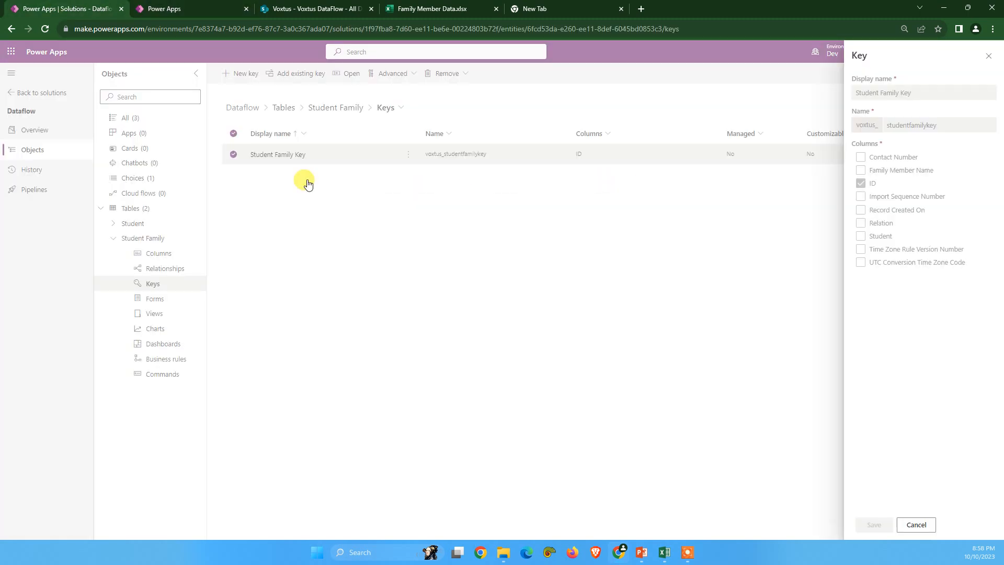
Step: Close the key details without saving and open the Student Family table's columns and data in the full editor
click(991, 61)
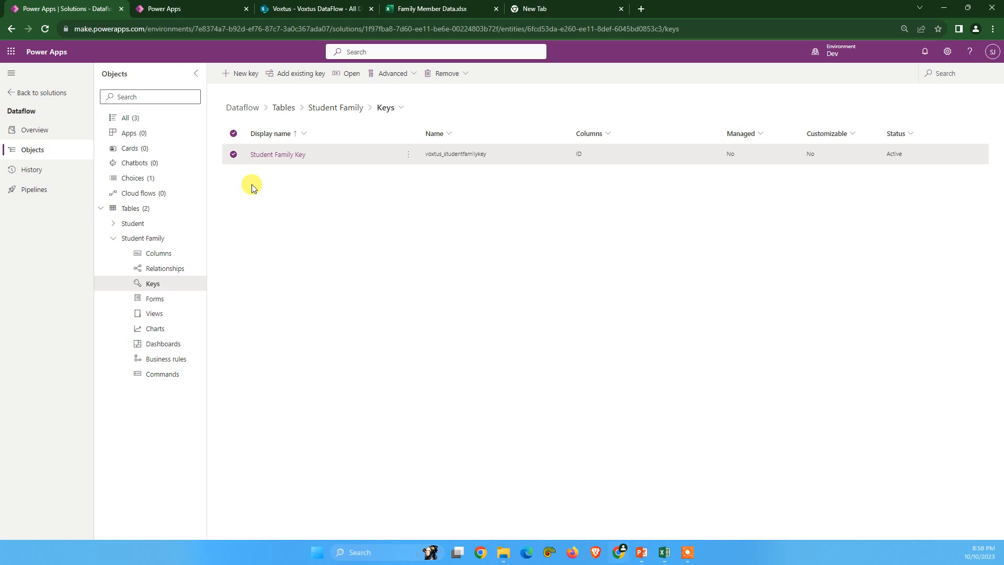
click(136, 242)
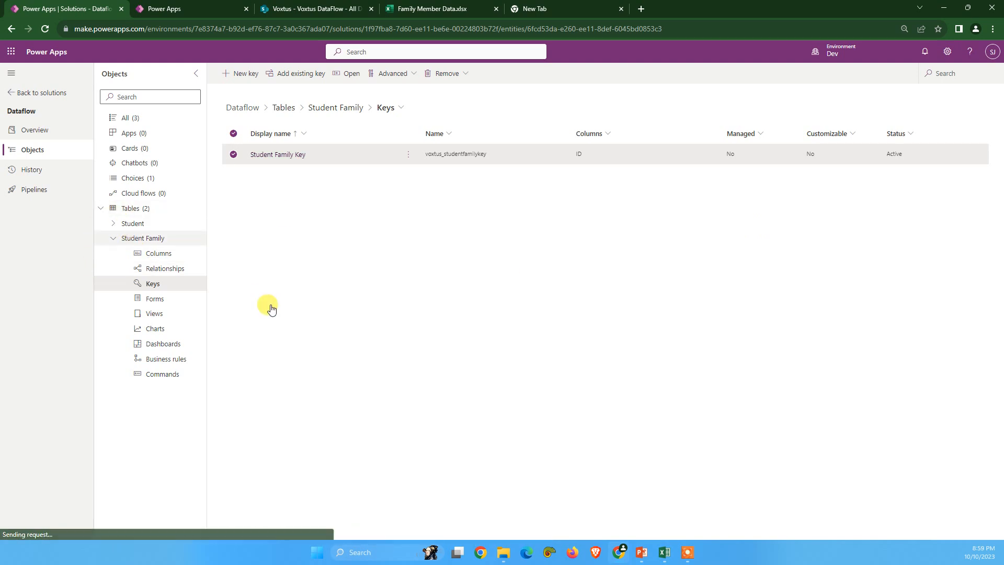
click(113, 238)
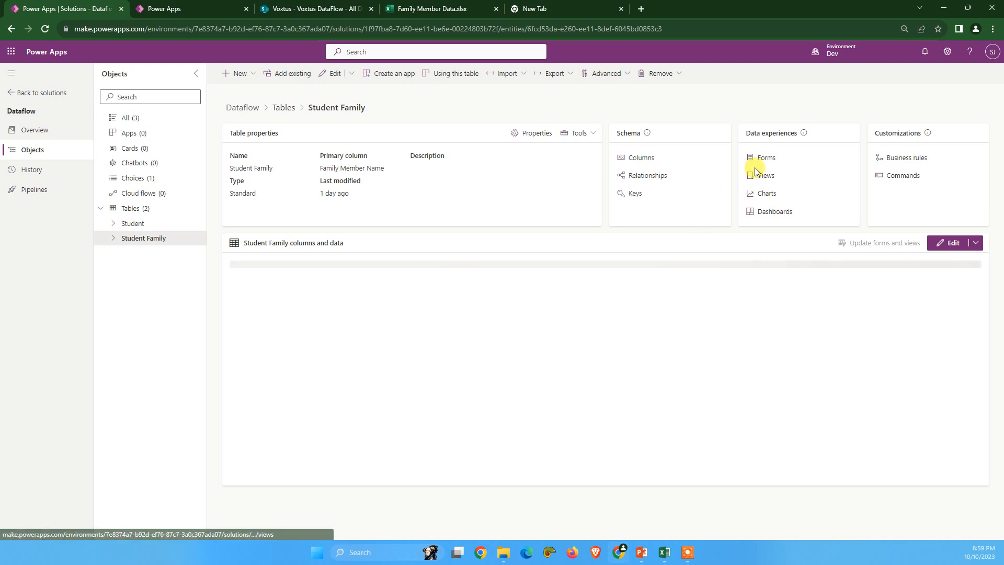
click(955, 249)
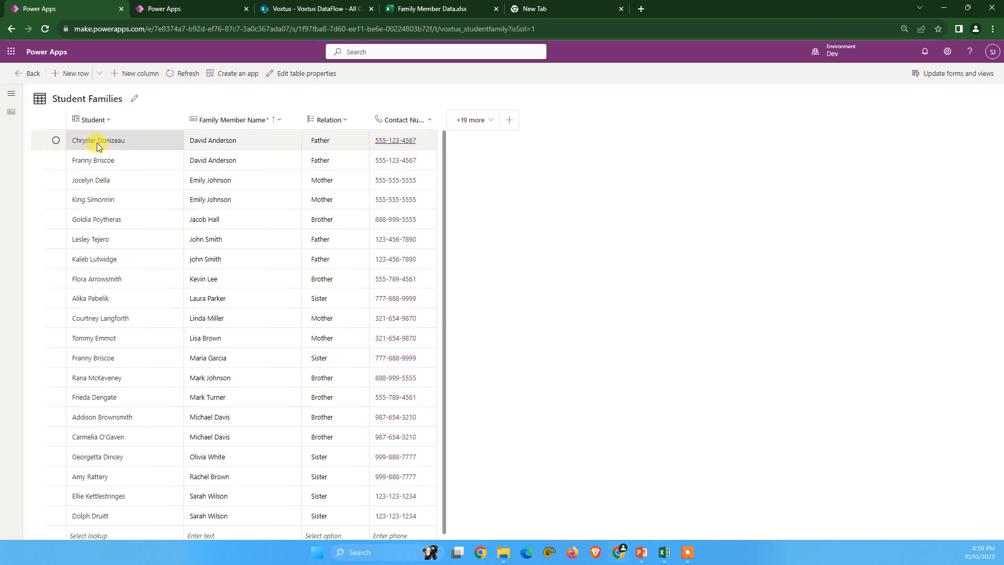
Step: Examine the available Relation choices in the first Student Families row without changing the selection
double_click(323, 141)
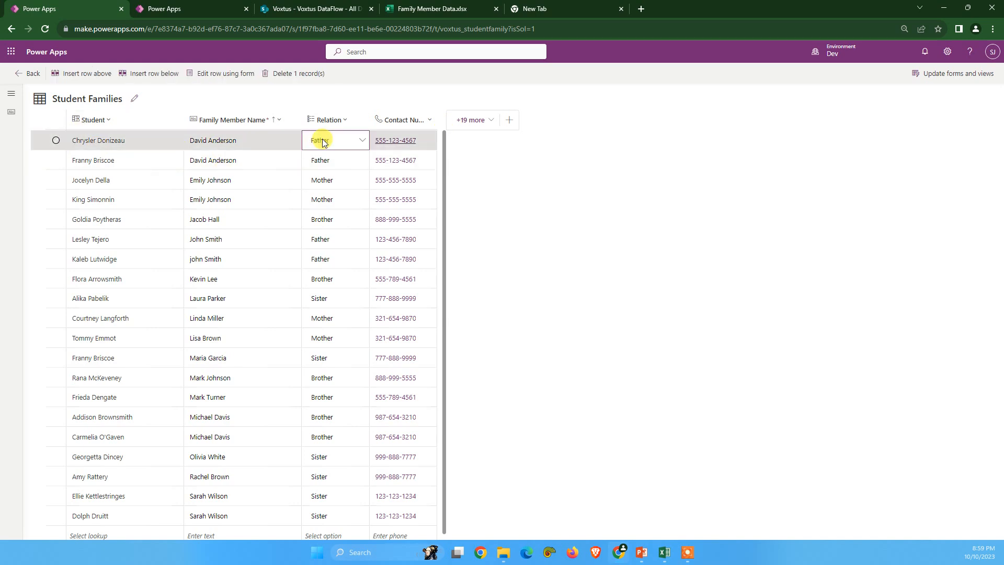
click(364, 141)
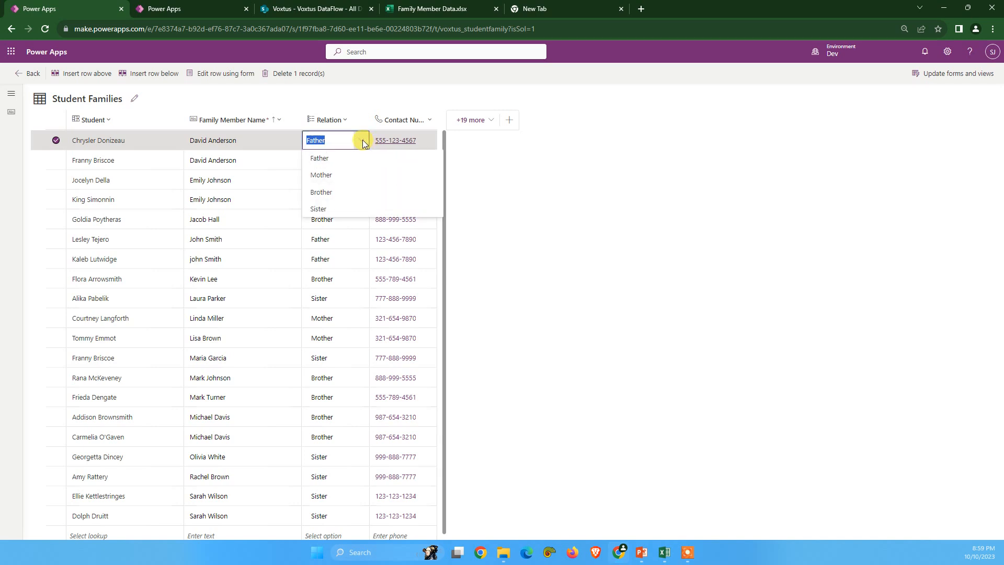
click(365, 96)
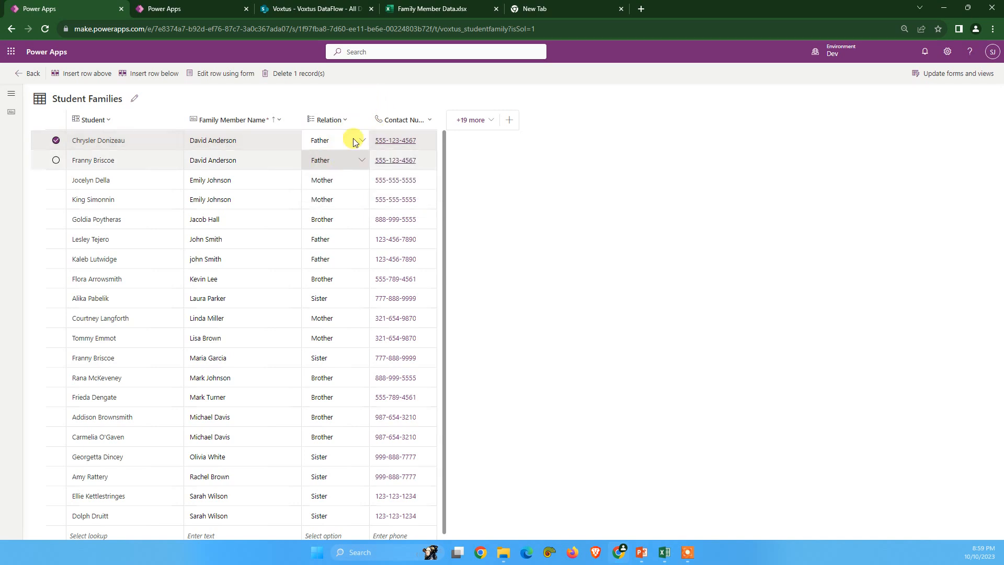
Step: Clear the first row's Student lookup, search its student list for "a", and leave the lookup empty
double_click(90, 141)
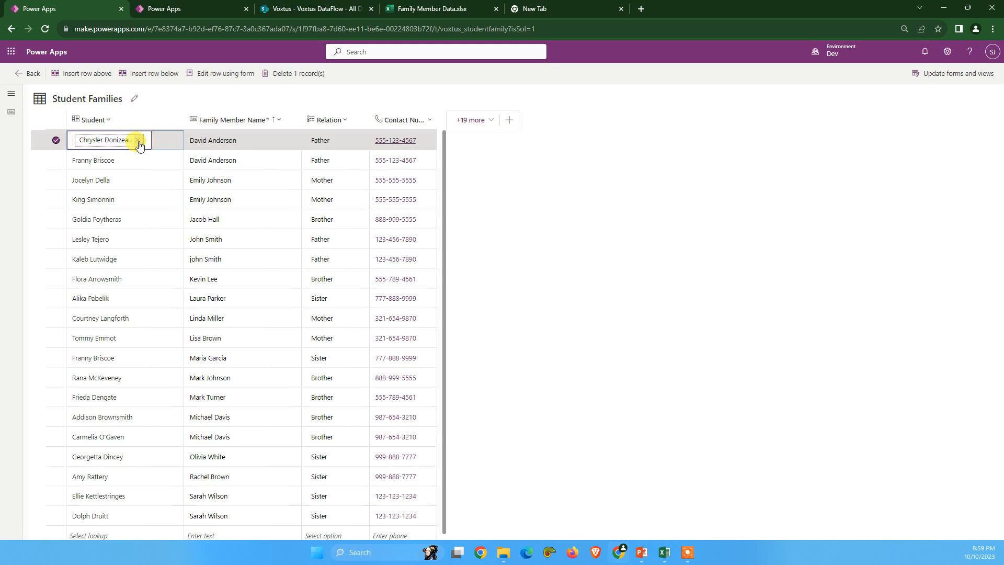
click(138, 141)
text(aline Goard)
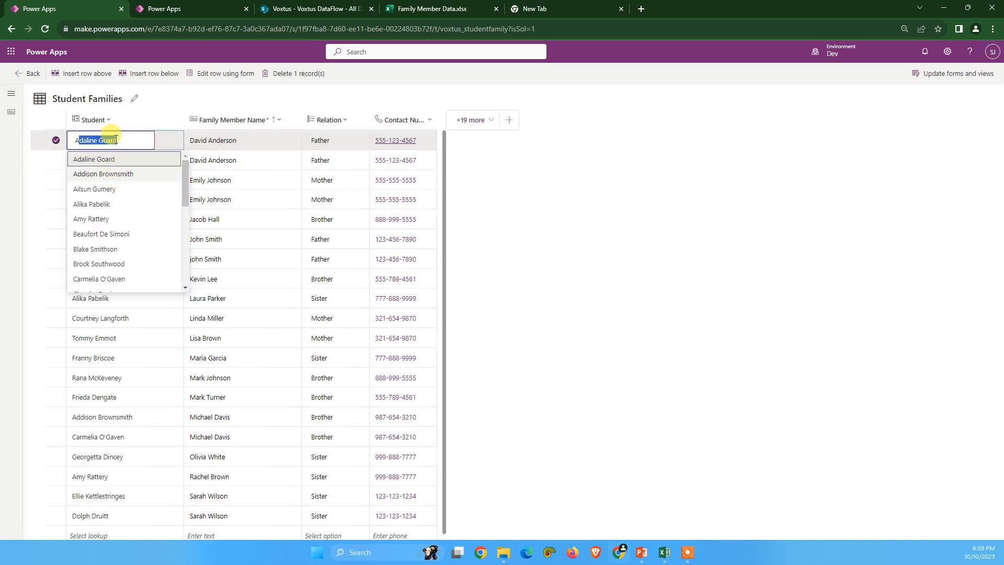
click(201, 103)
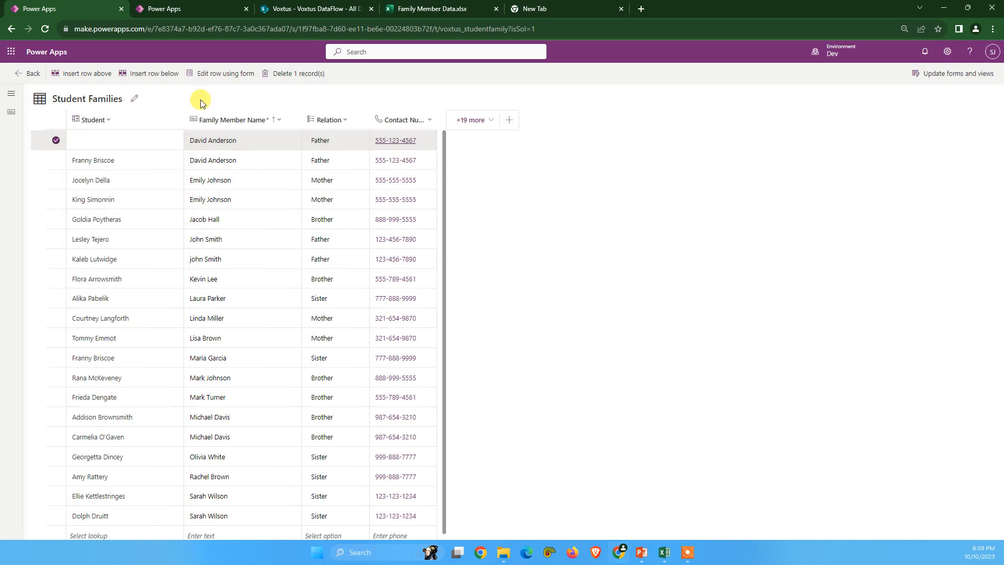
scroll(323, 316, down, 2)
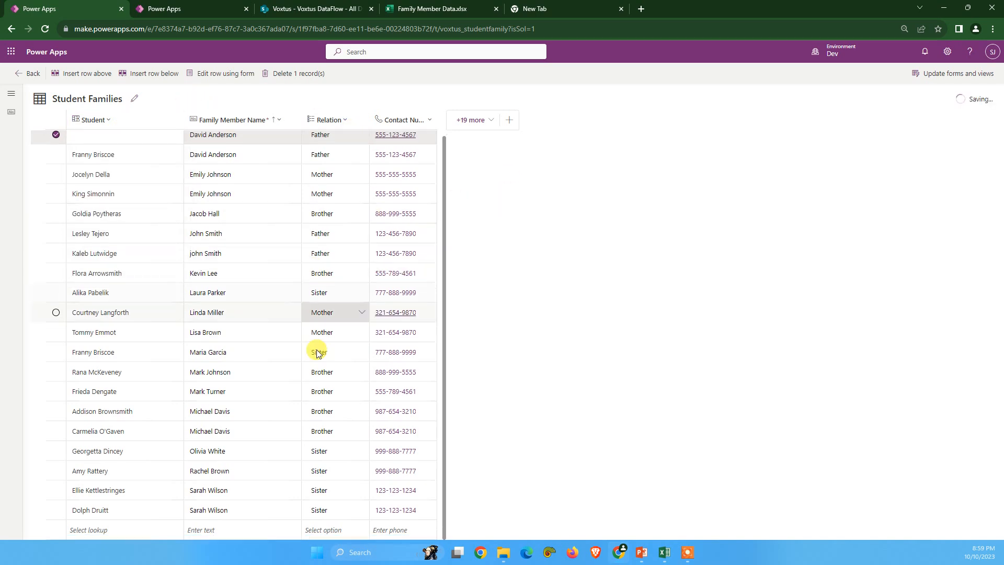